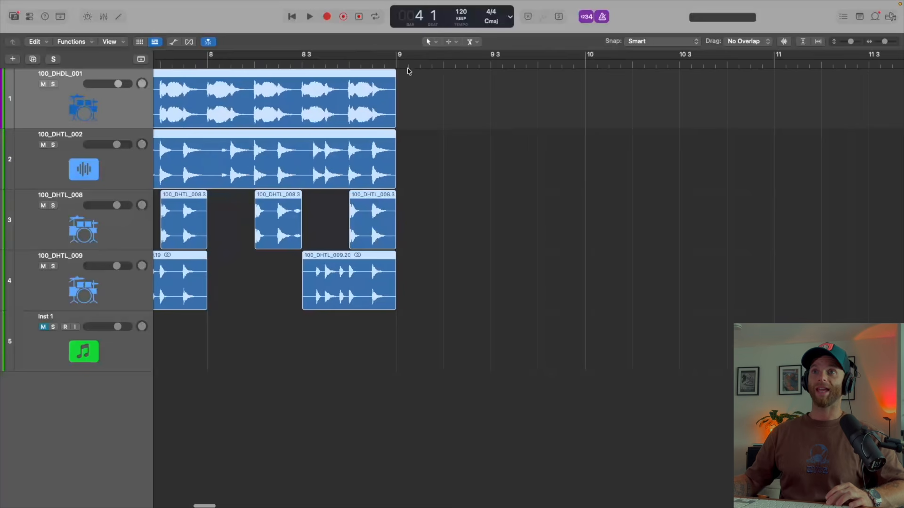
Move the playhead to bar 9, at the end of the drum regions.
drag(390, 63, 408, 64)
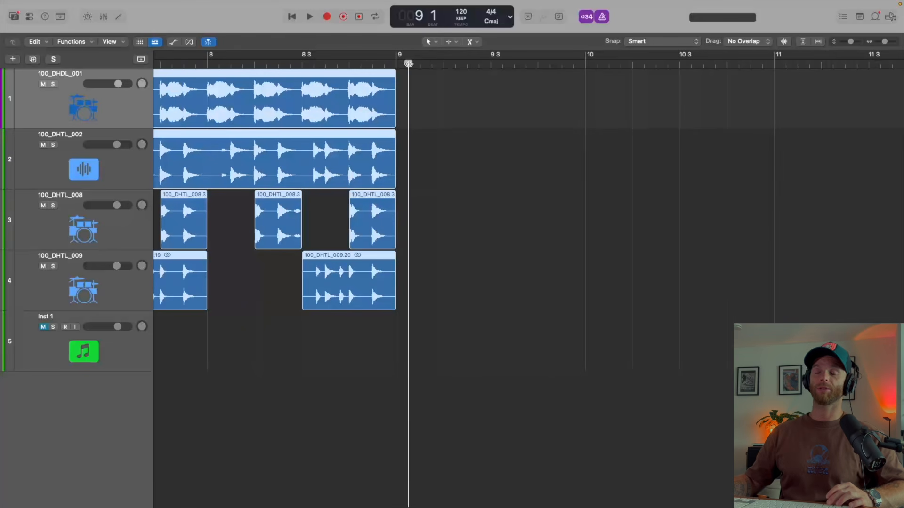
key(super+Left)
key(super+Left)
key(super+Left)
key(super+Left)
key(super+Left)
key(super+Left)
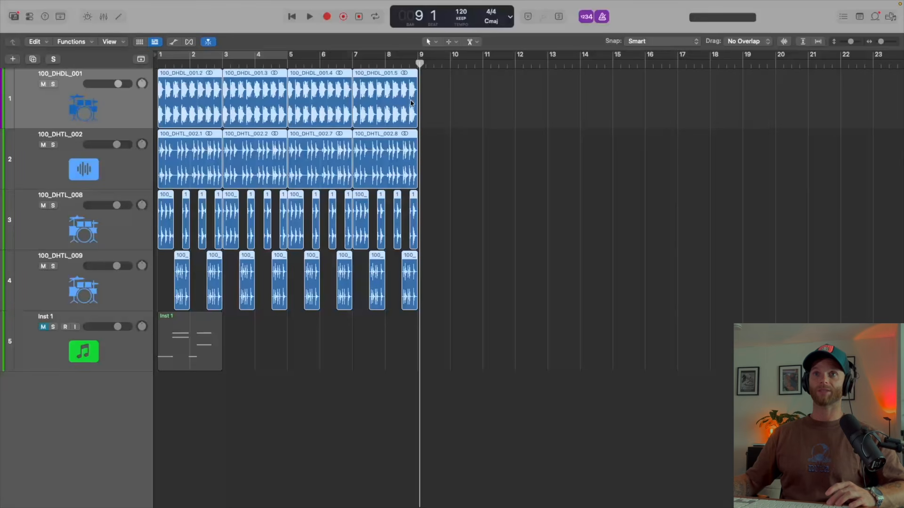
scroll(411, 103, down, 5)
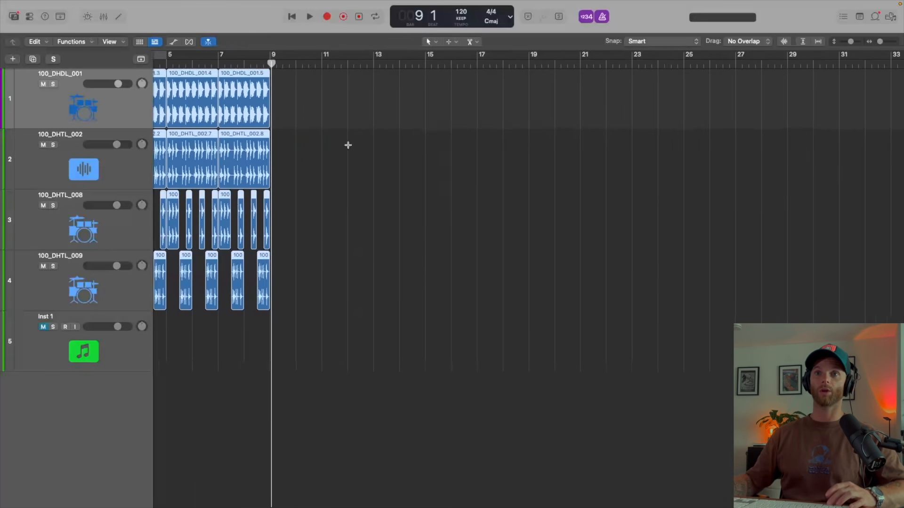
scroll(347, 143, up, 4)
Try to copy part of the 100_DHTL_008 and 100_DHTL_009 regions past bar 9 with Smart snapping, and undo the copy.
click(82, 233)
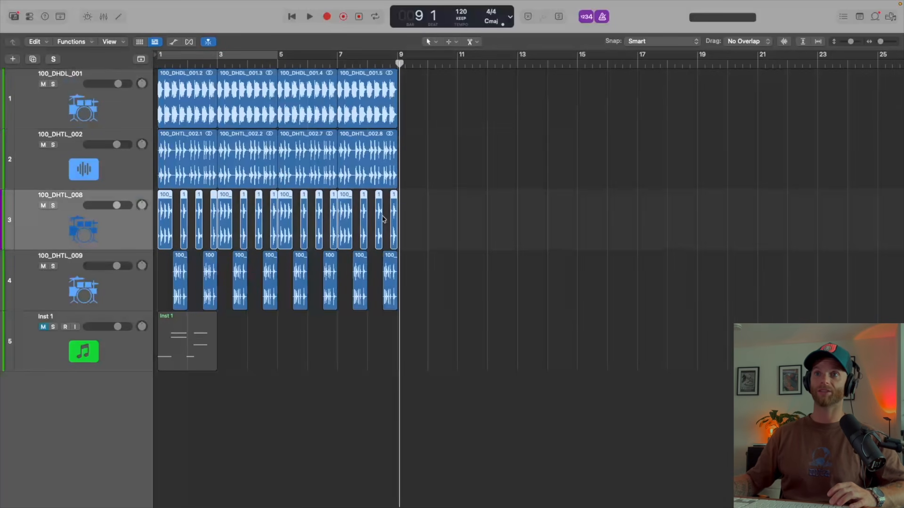
drag(458, 213, 166, 289)
drag(394, 223, 287, 297)
drag(284, 234, 410, 222)
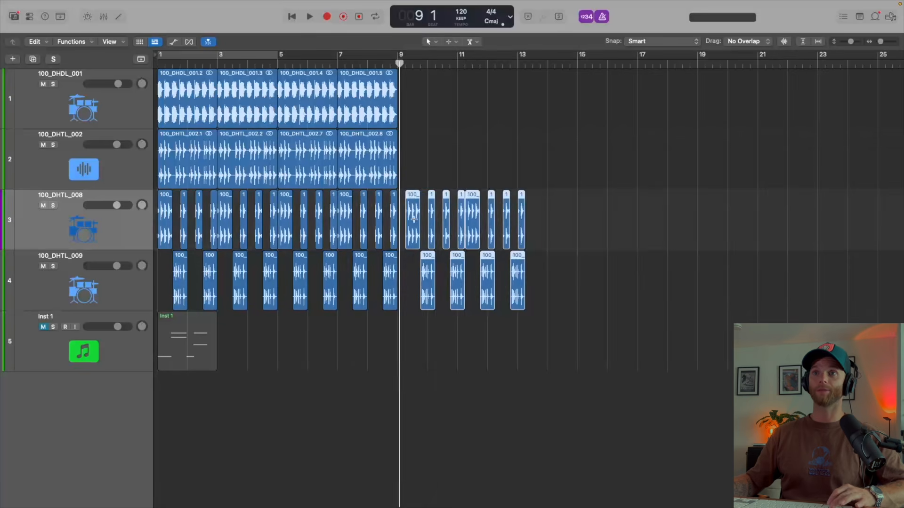
key(super+z)
Set snapping to Bar and copy all regions of the four drum tracks so the copies start at bar 9.
click(654, 41)
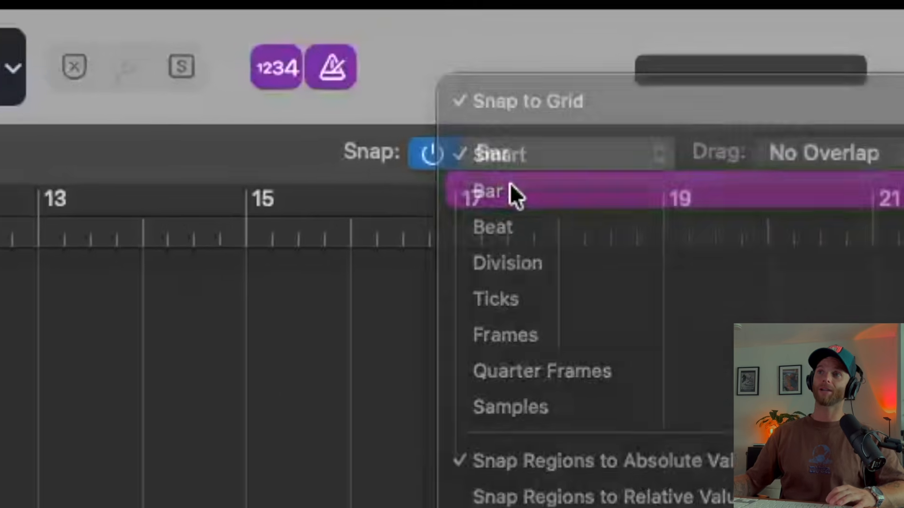
click(603, 99)
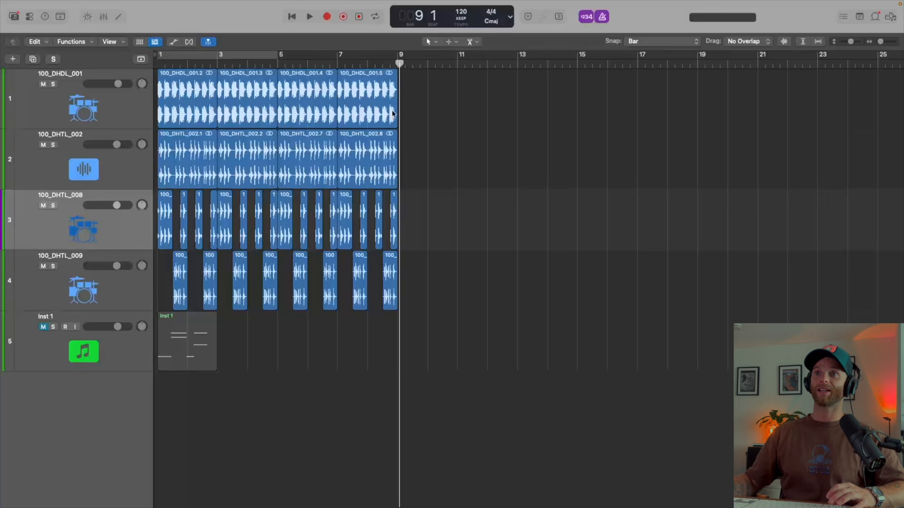
drag(470, 82, 165, 283)
key(super+Left)
drag(178, 102, 395, 87)
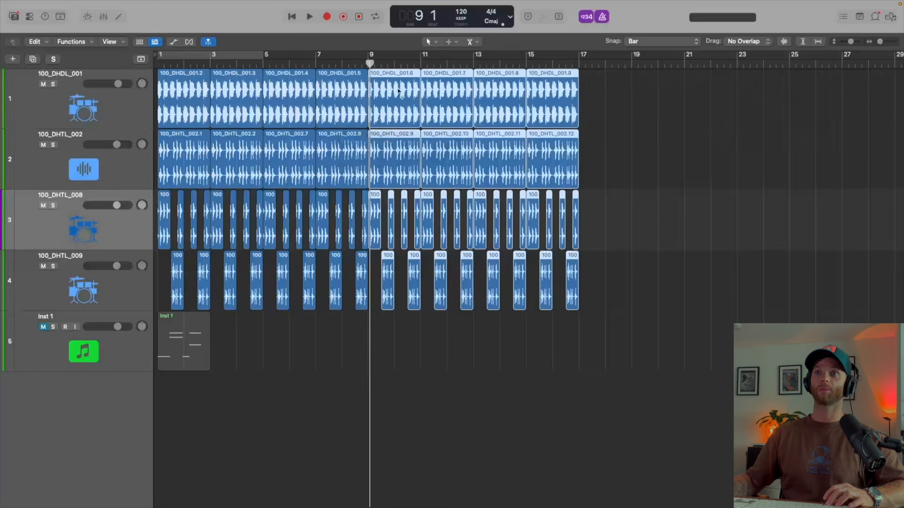
key(super+Left)
key(super+Left)
click(517, 140)
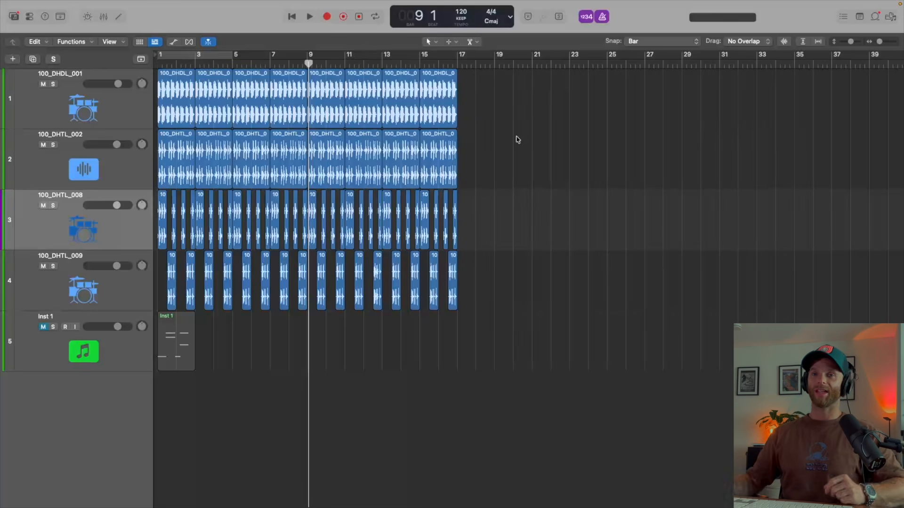
Switch the Snap mode back to Smart and look over the remaining snap options, including Samples.
click(671, 39)
click(652, 31)
click(653, 42)
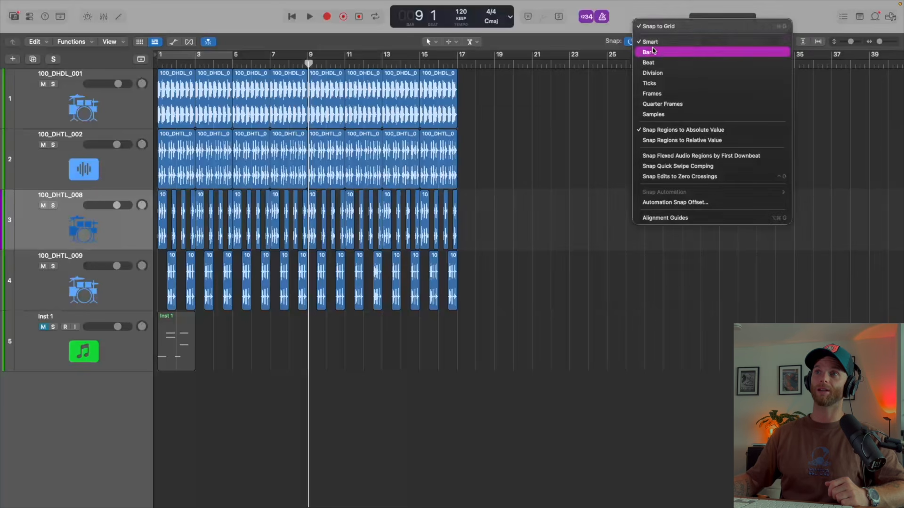
click(654, 52)
click(654, 41)
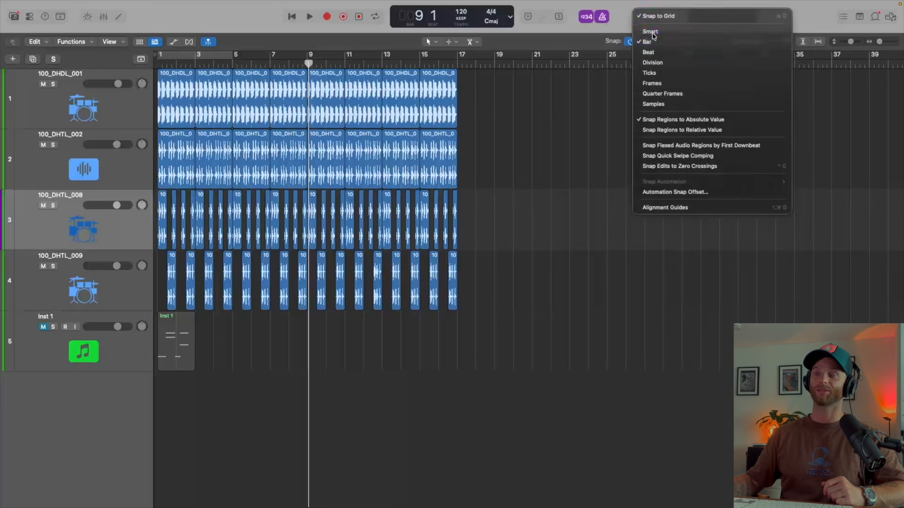
click(651, 31)
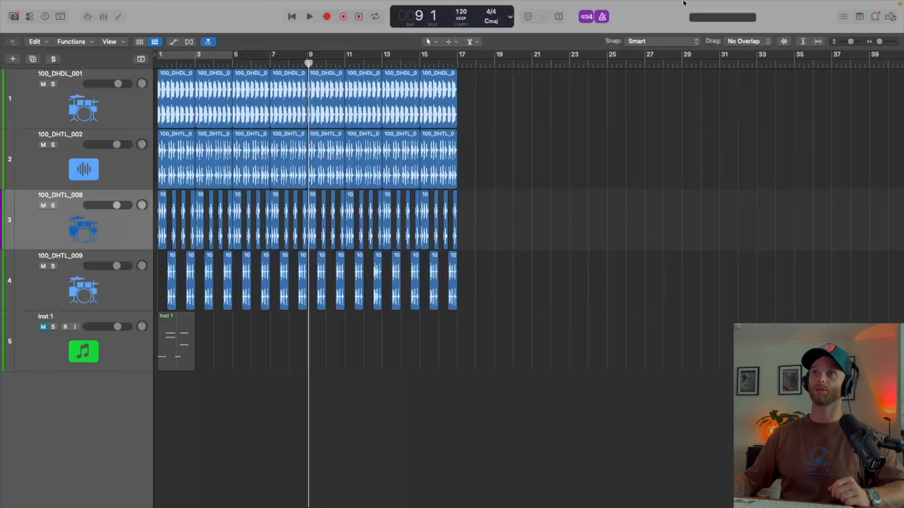
click(654, 41)
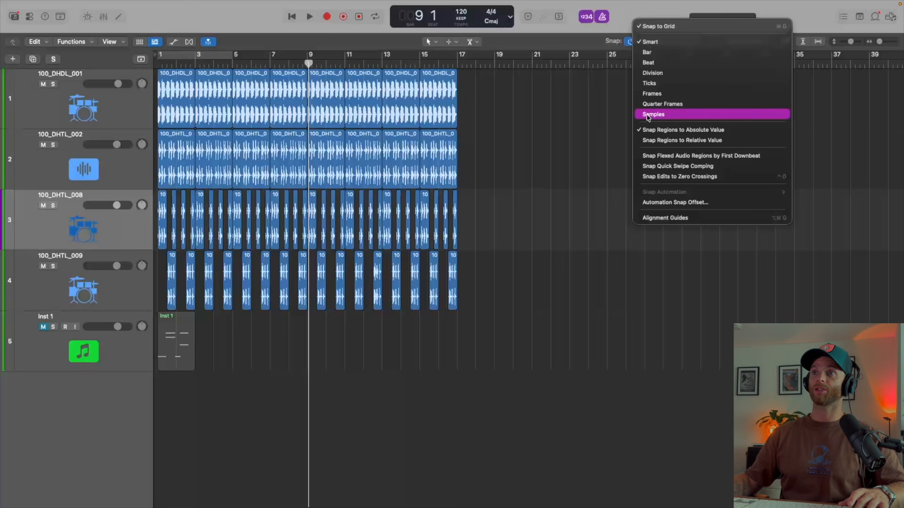
key(Escape)
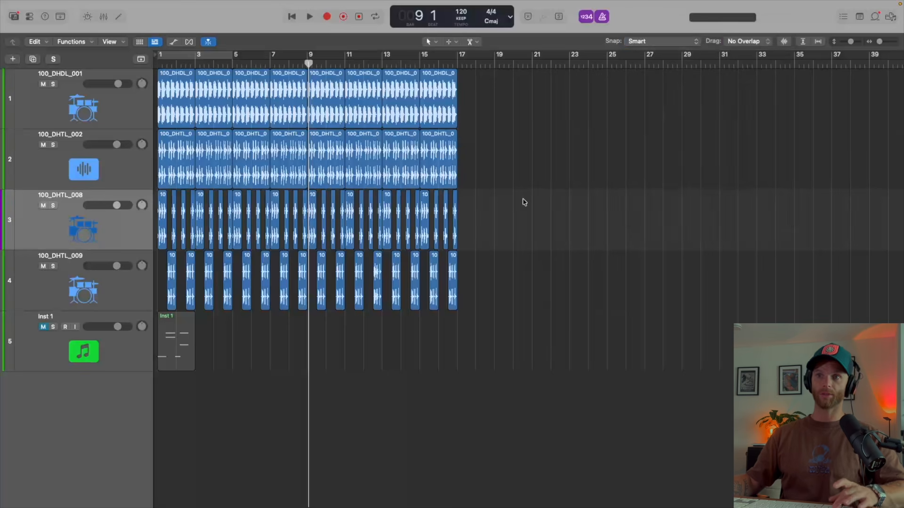
Show the track automation and set Snap Automation to Active.
key(a)
click(676, 42)
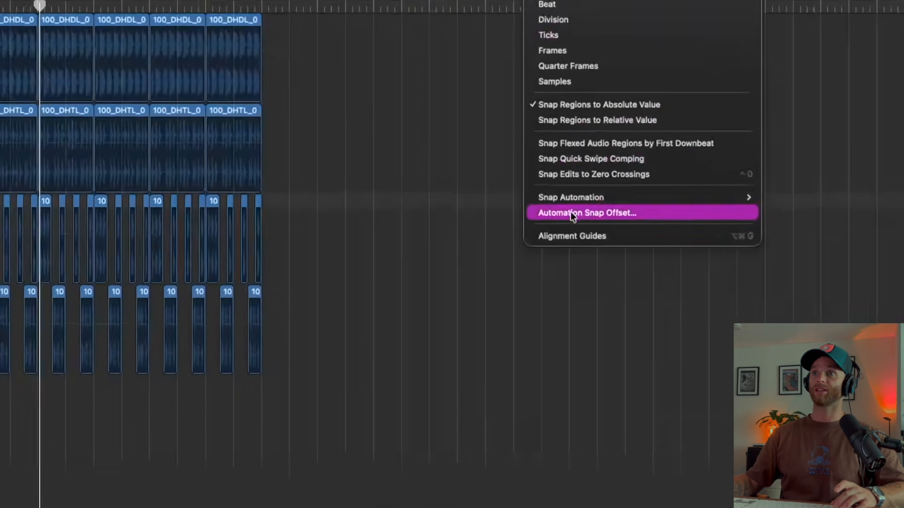
mouse_move(665, 191)
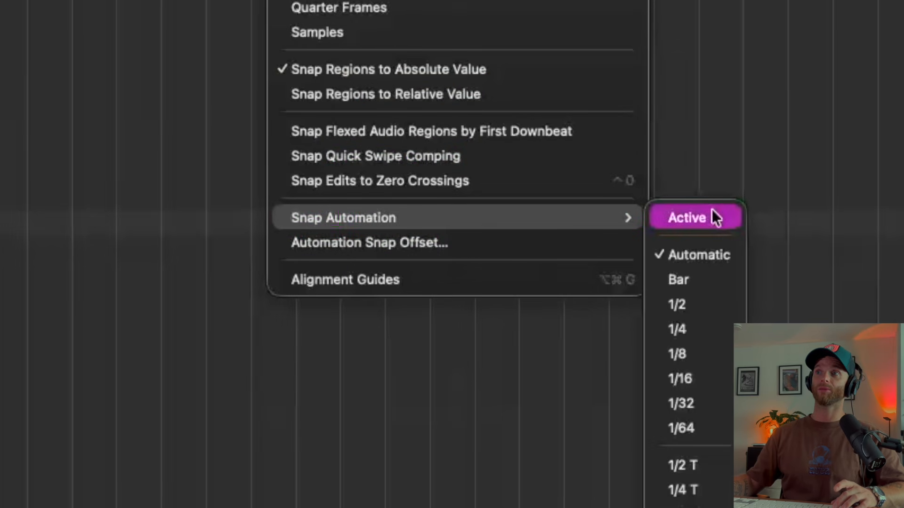
click(712, 210)
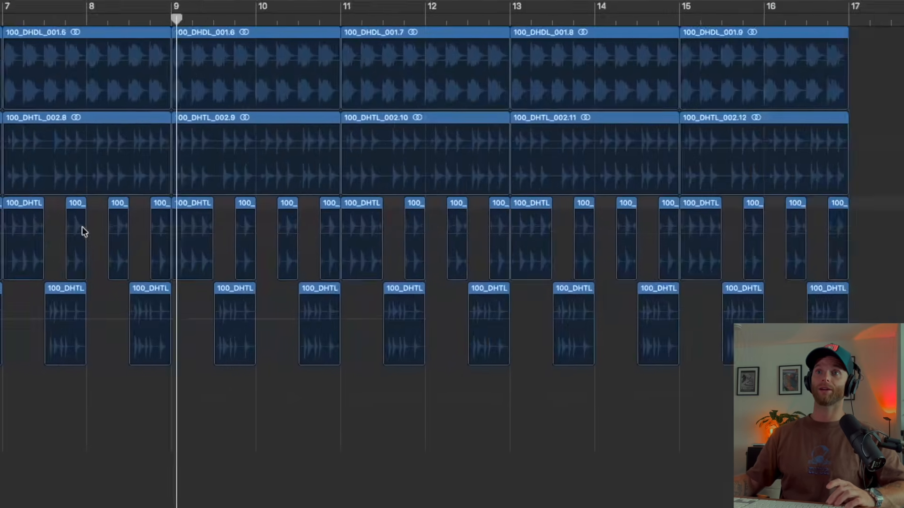
Try adding a volume automation point on track 100_DHTL_002 between bars 3 and 4, and delete it.
click(299, 168)
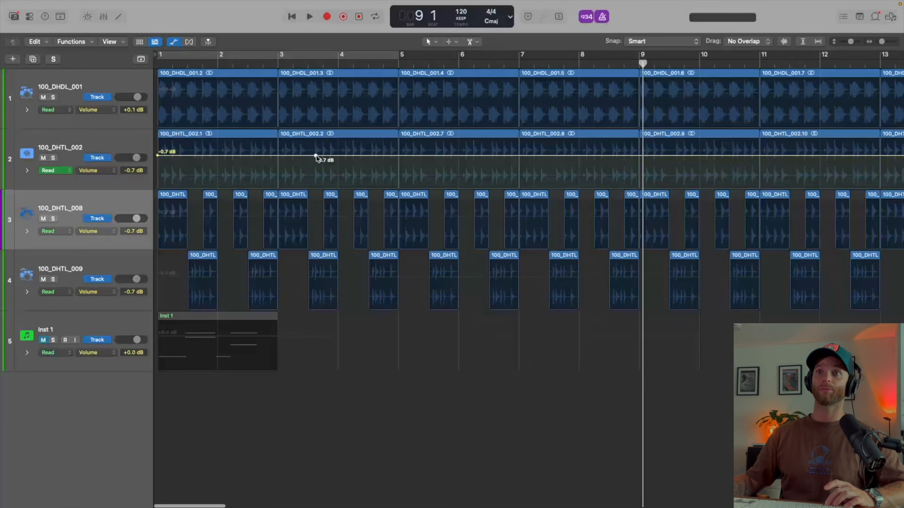
mouse_move(316, 156)
mouse_down()
mouse_move(278, 155)
mouse_move(342, 155)
mouse_move(315, 155)
mouse_up()
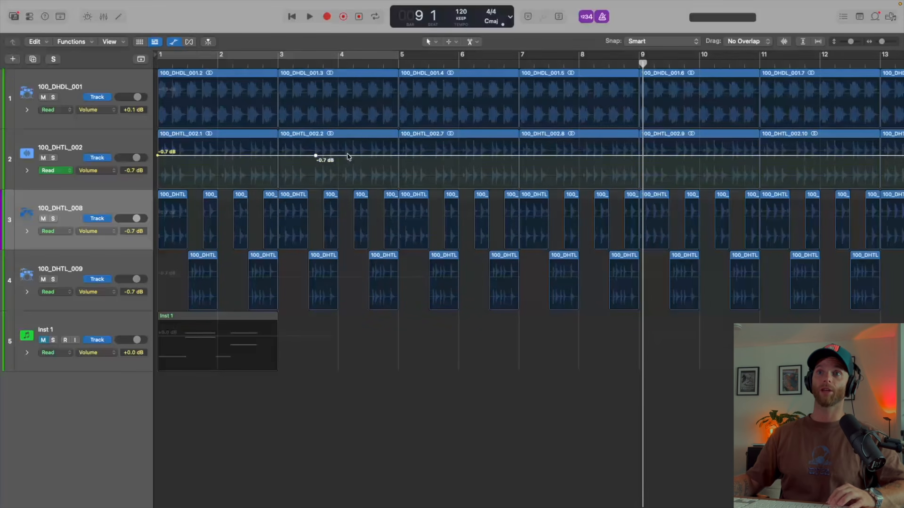
key(Delete)
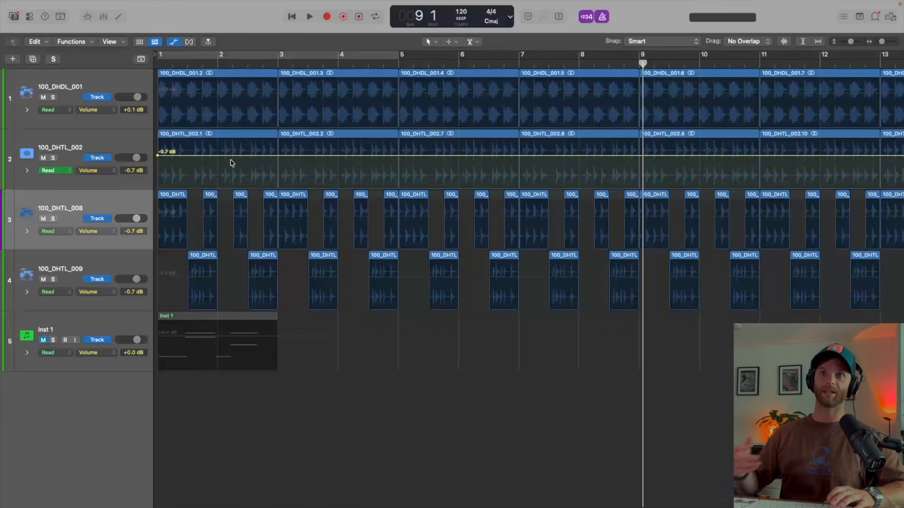
Hide the track automation, reduce the track heights and fit the full 16-bar drum arrangement in view.
key(a)
key(super+Up)
key(super+Up)
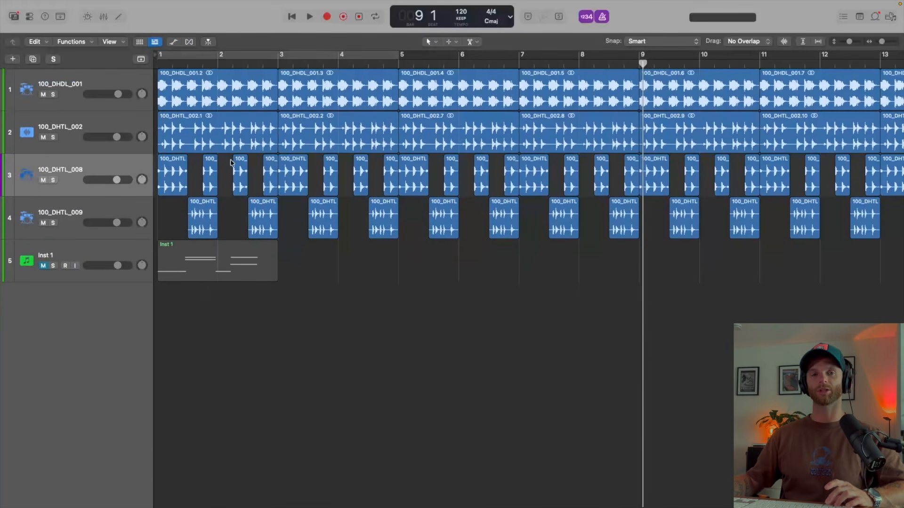
key(super+Left)
key(super+Left)
key(super+Left)
key(super+Left)
key(super+Left)
key(super+Left)
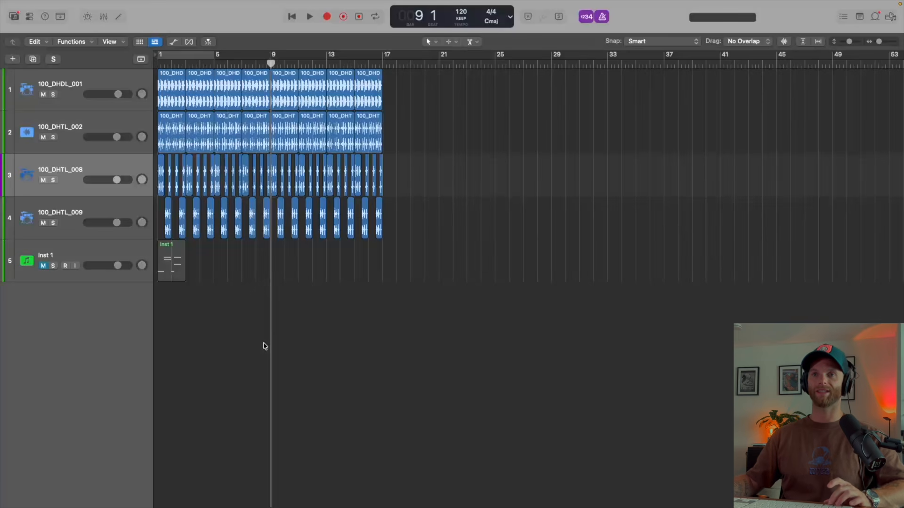
key(super+Right)
key(super+Right)
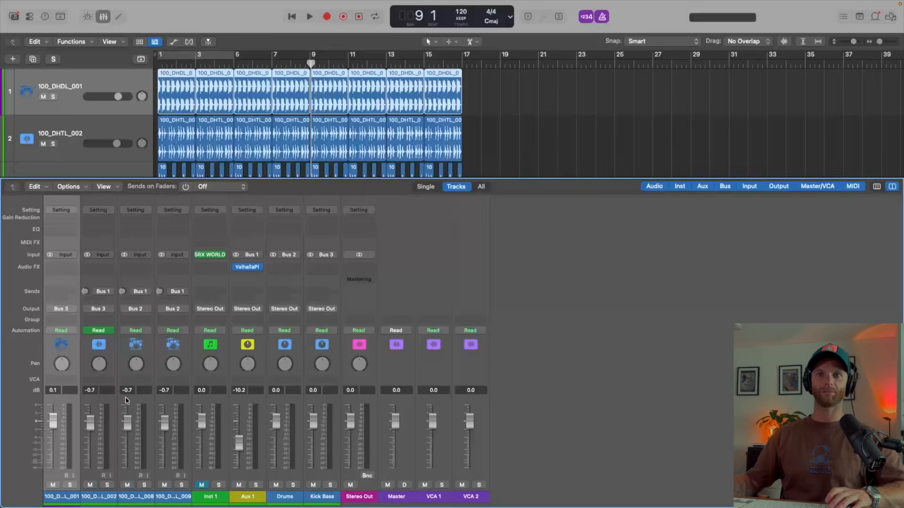
Select mixer channels 100_DHTL_002, 008 and 009, set their Bus 1 sends to Post Pan and switch the sends on.
click(106, 403)
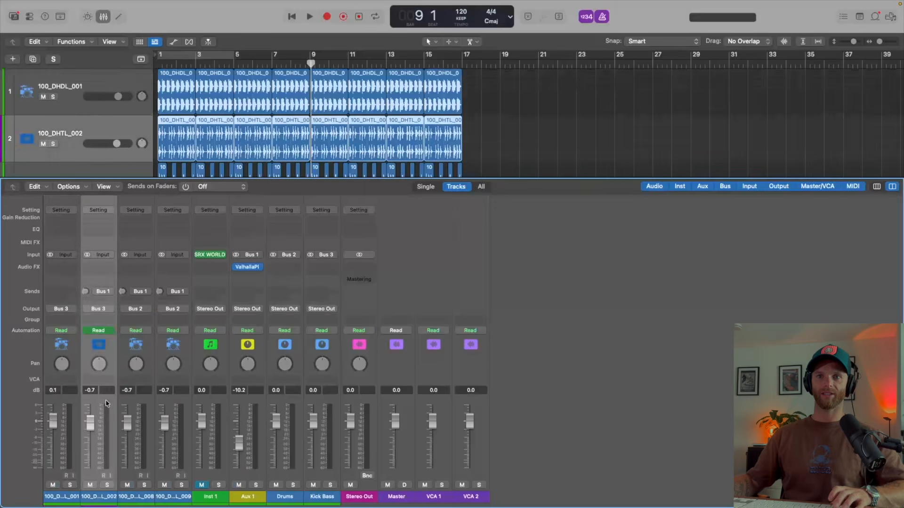
click(163, 398)
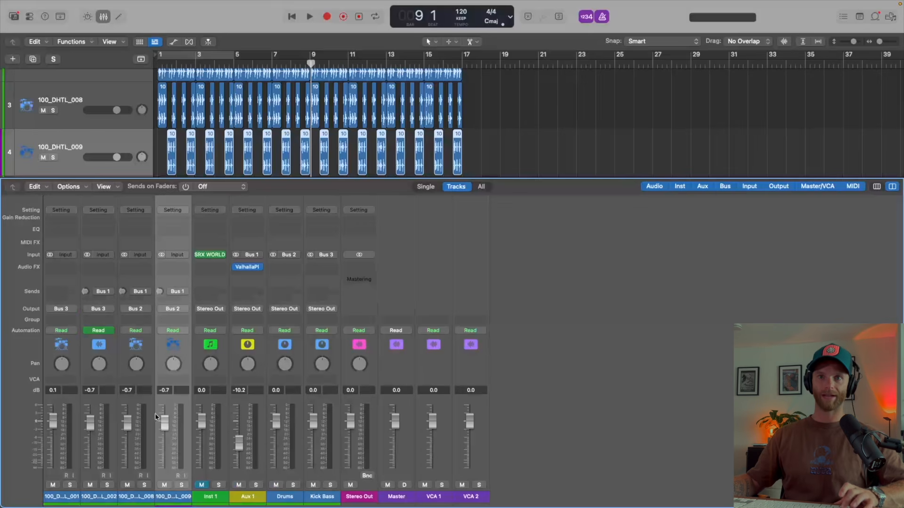
shift+click(102, 407)
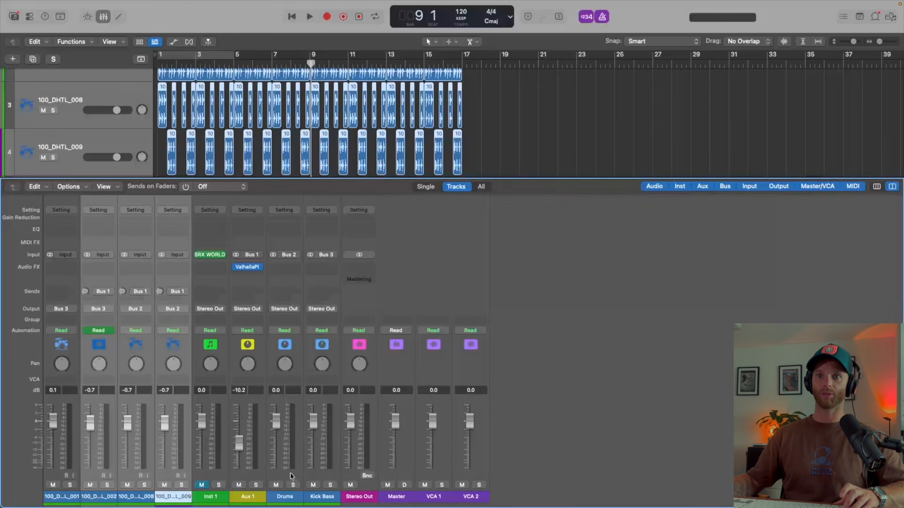
click(100, 293)
click(122, 337)
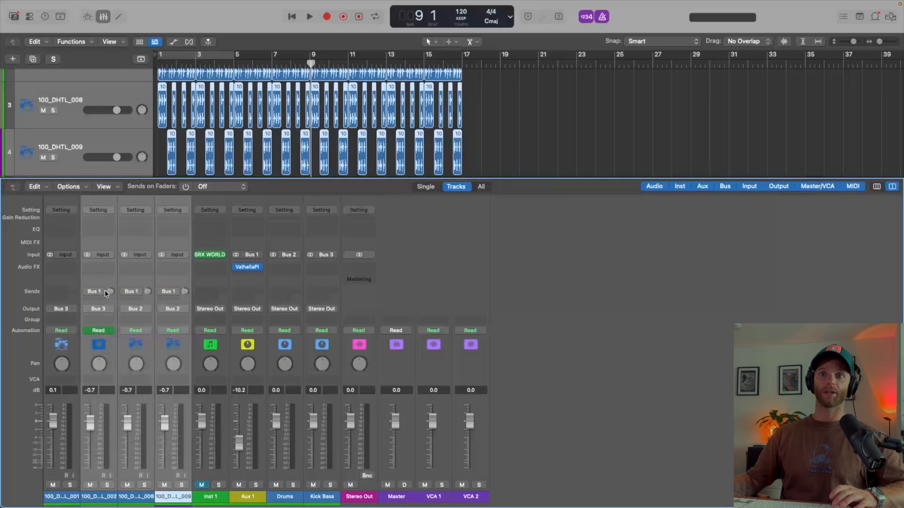
click(105, 290)
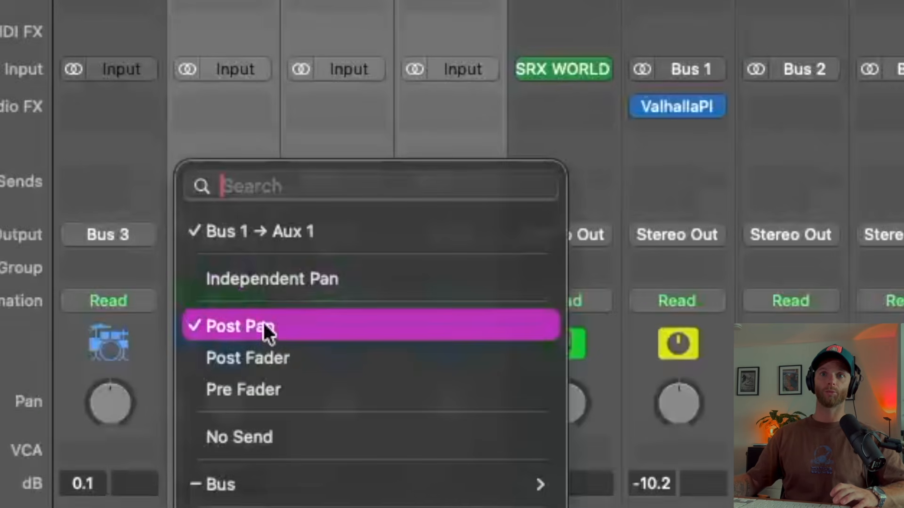
click(190, 155)
click(195, 184)
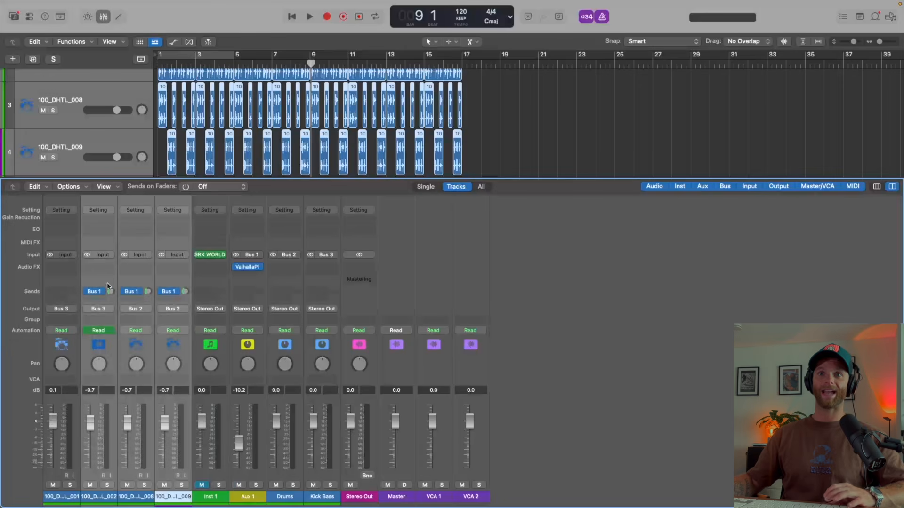
Solo the three selected channels, start playback and raise the Aux 1 fader to about -2.8 dB.
key(s)
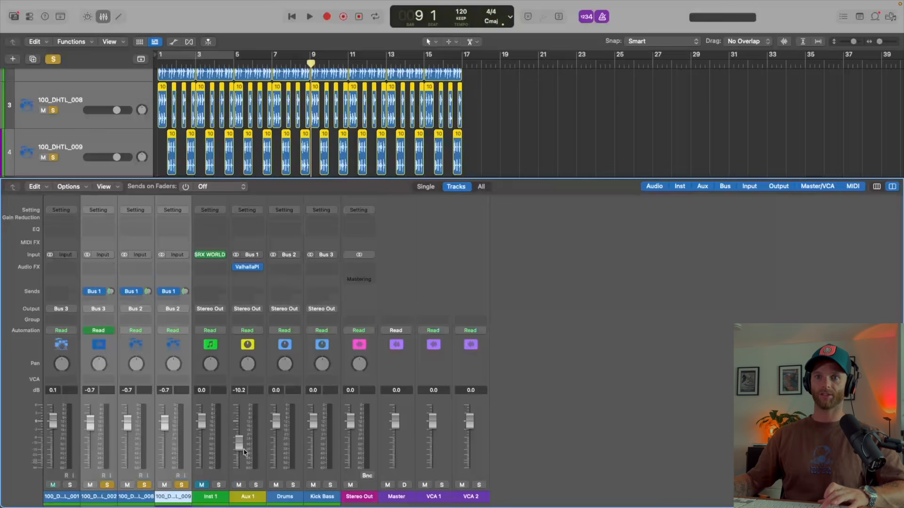
key(space)
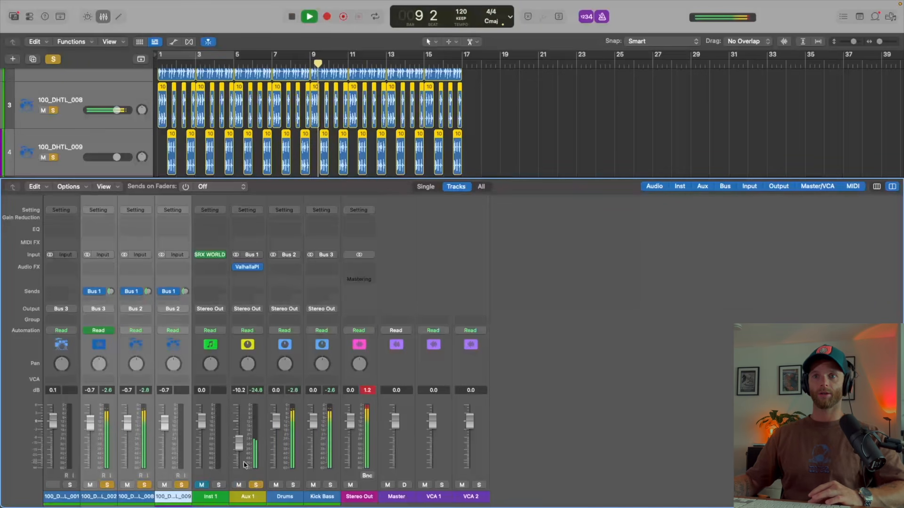
drag(239, 442, 238, 416)
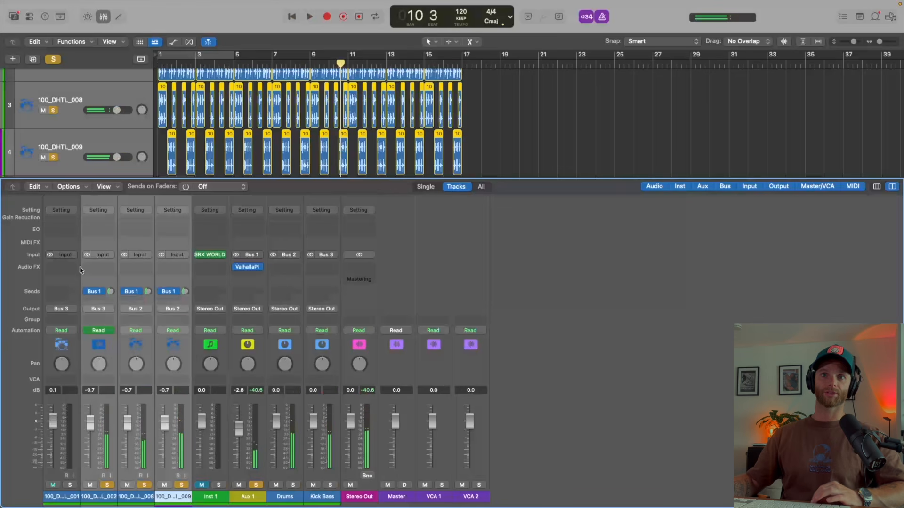
Review the Bus 1 send modes, resume playback and pull the three selected channels' faders down to -75.0 dB.
click(102, 293)
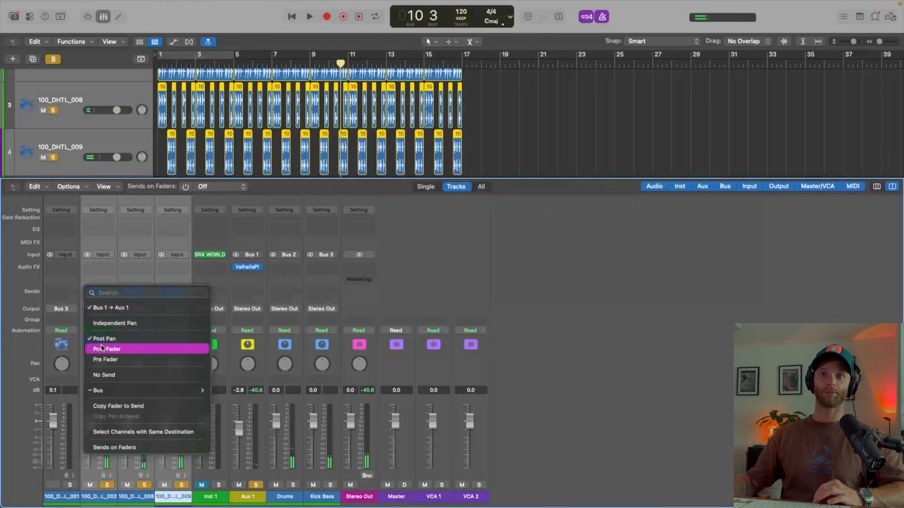
click(3, 354)
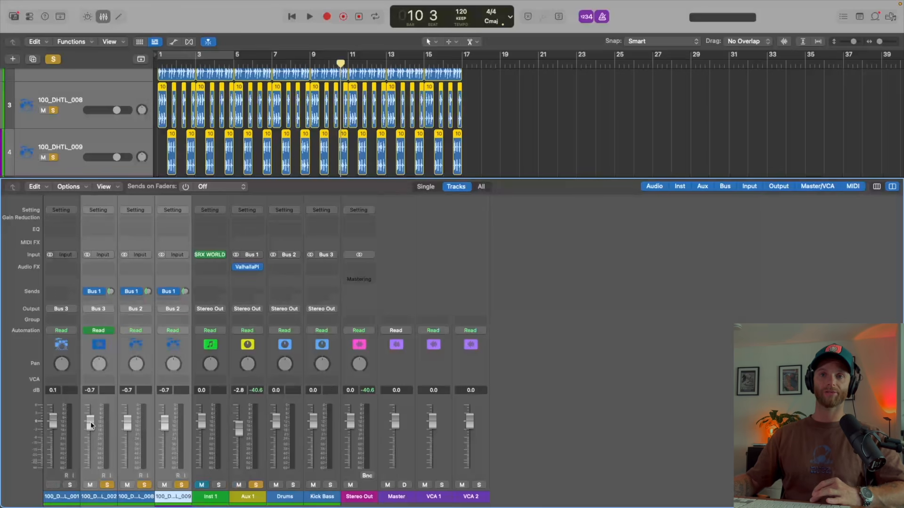
alt+click(130, 423)
key(space)
drag(129, 423, 129, 466)
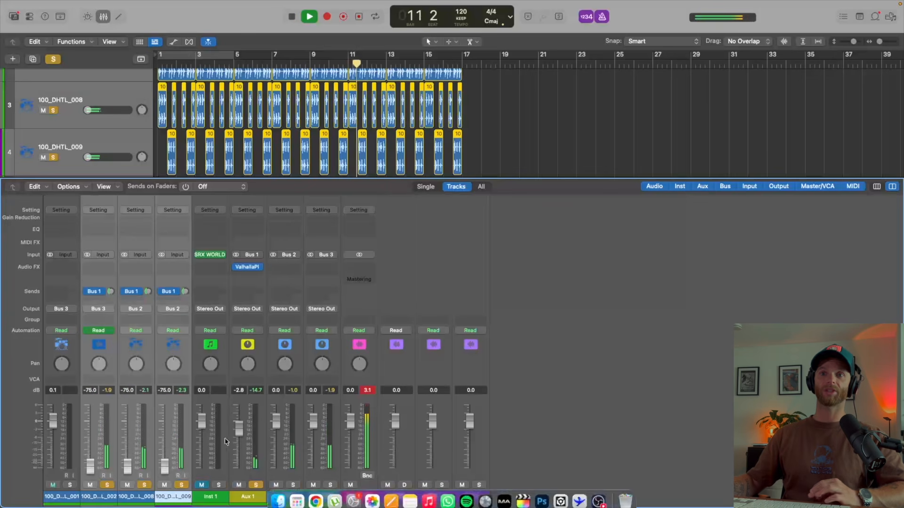
Stop playback, reset the three selected channels' faders to 0.0 dB and set their Bus 1 sends to Pre Fader.
key(space)
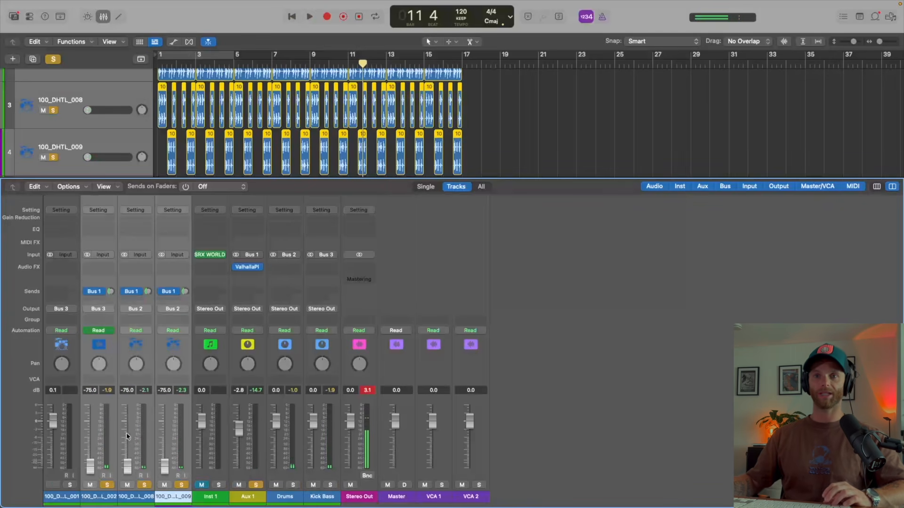
alt+click(131, 462)
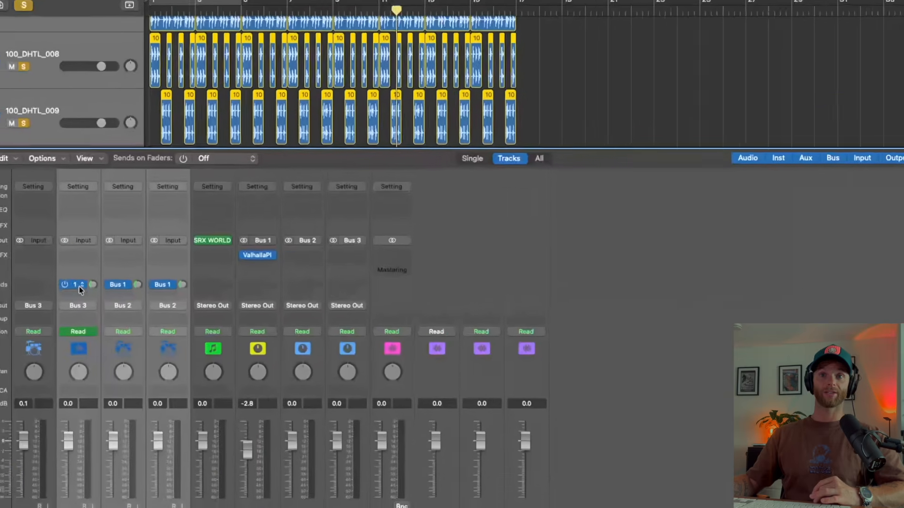
click(93, 299)
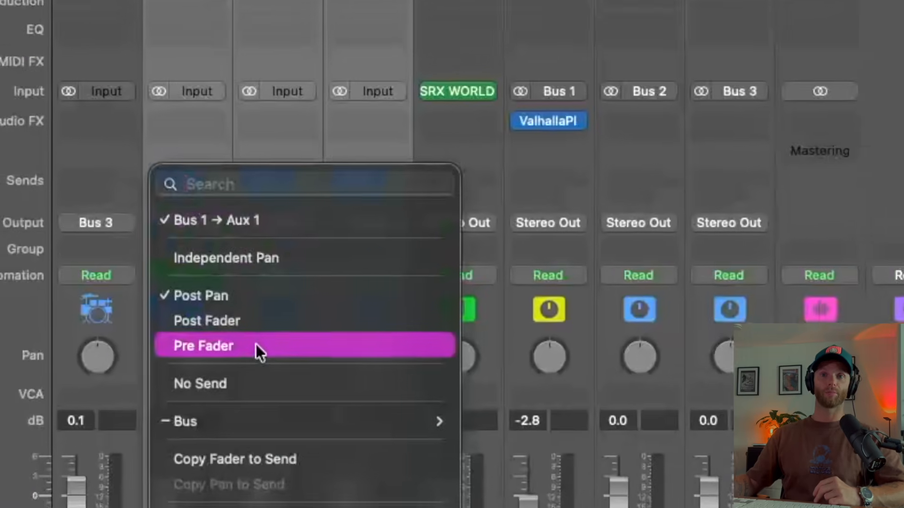
click(170, 361)
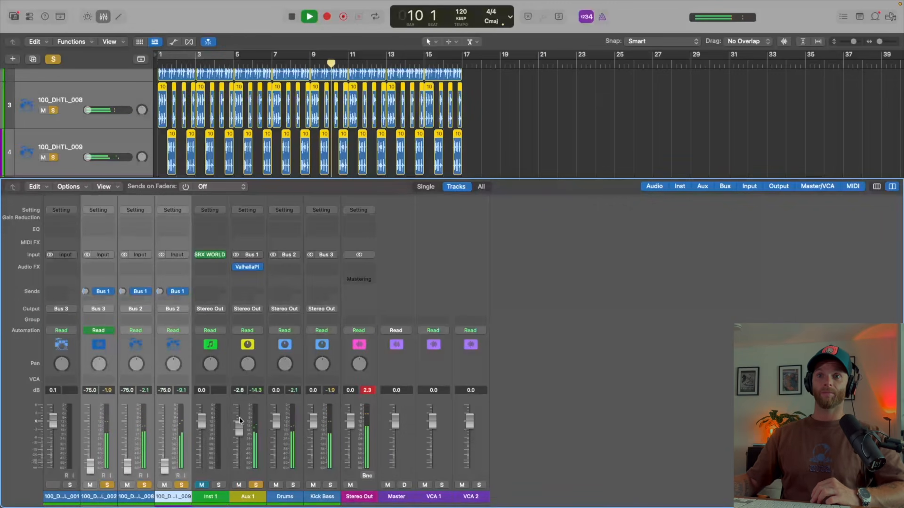
Stop playback, reselect channels 100_DHTL_002, 008 and 009 and reset their faders to 0.0 dB.
click(95, 467)
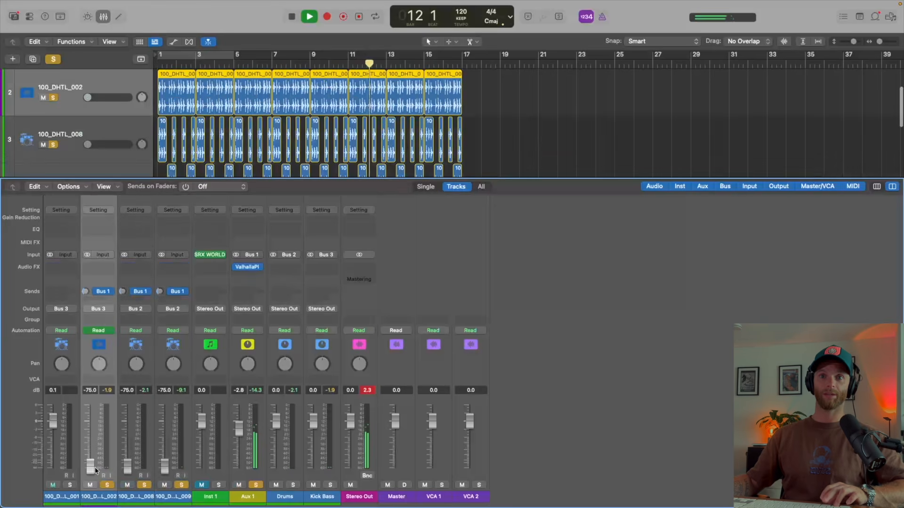
key(space)
drag(167, 402, 109, 399)
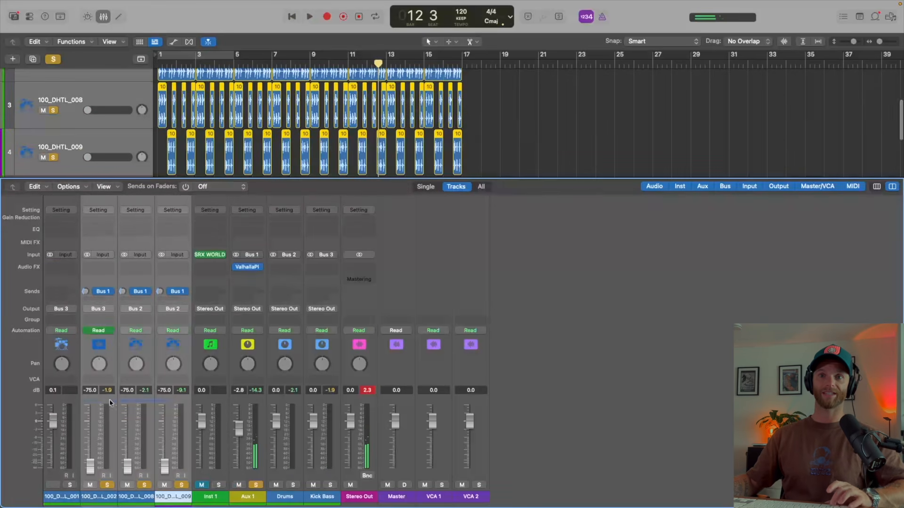
alt+click(91, 465)
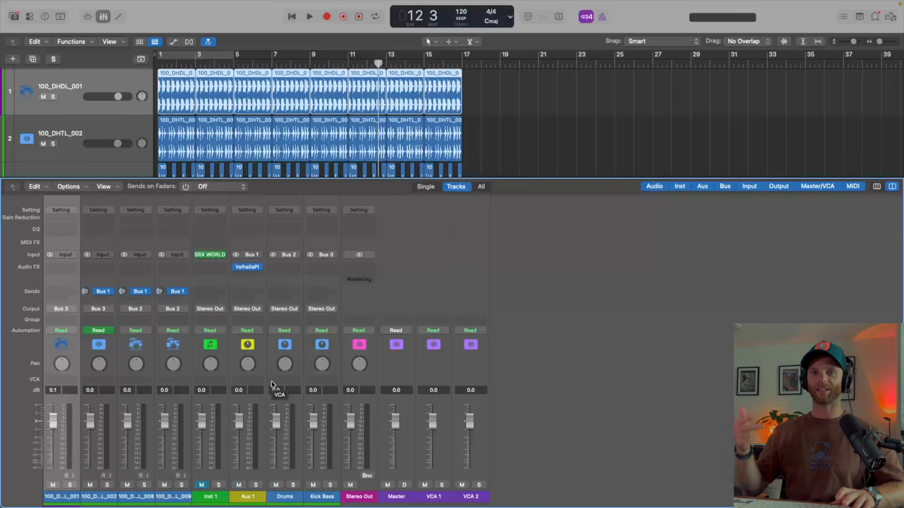
Create a new VCA for the 100_DHDL_001 channel and rename the first two channels Kick and Bass.
right_click(76, 403)
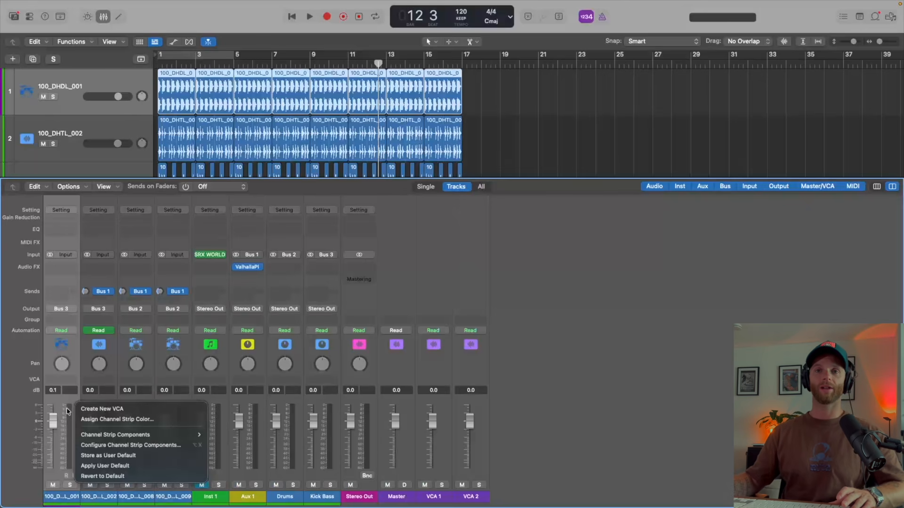
click(99, 410)
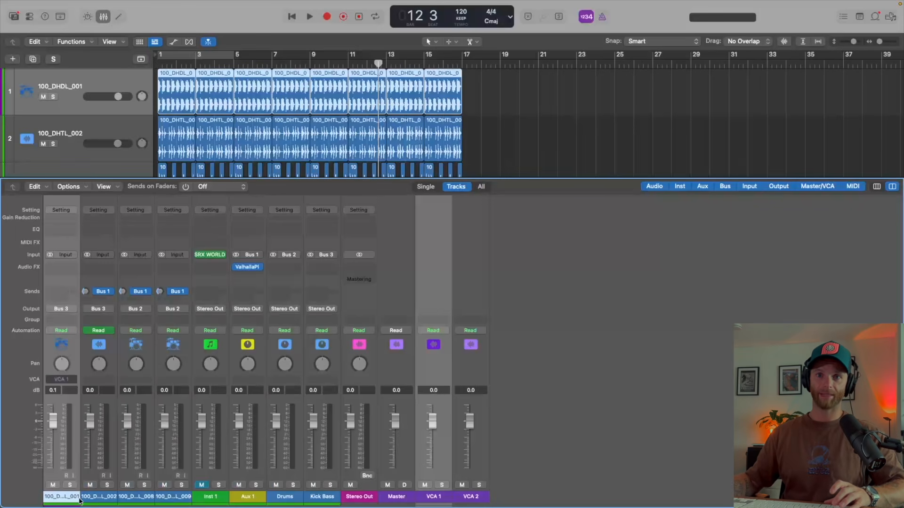
double_click(62, 497)
text(Kick)
key(Tab)
text(Ba)
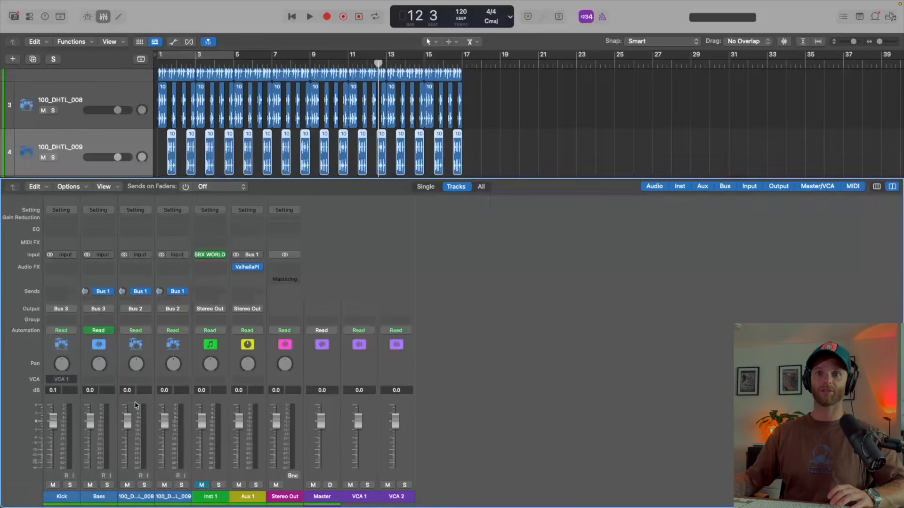
Assign the Bass channel to VCA 1 and channels 100_DHTL_008 and 100_DHTL_009 to VCA 2.
drag(135, 404, 168, 405)
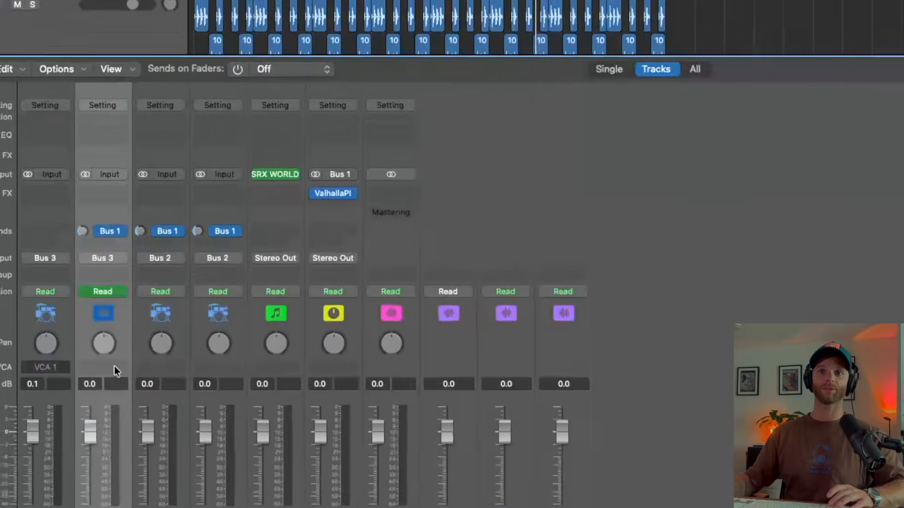
click(101, 380)
click(235, 338)
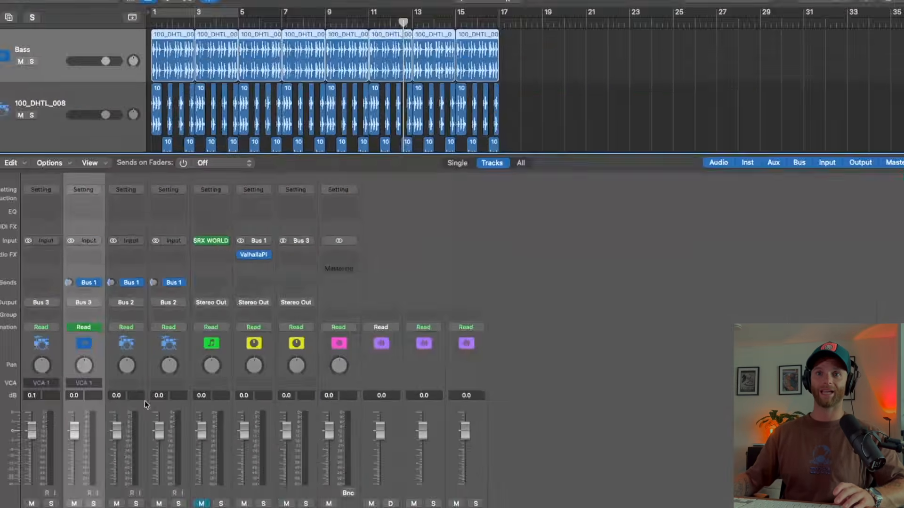
click(352, 356)
shift+click(402, 356)
click(433, 307)
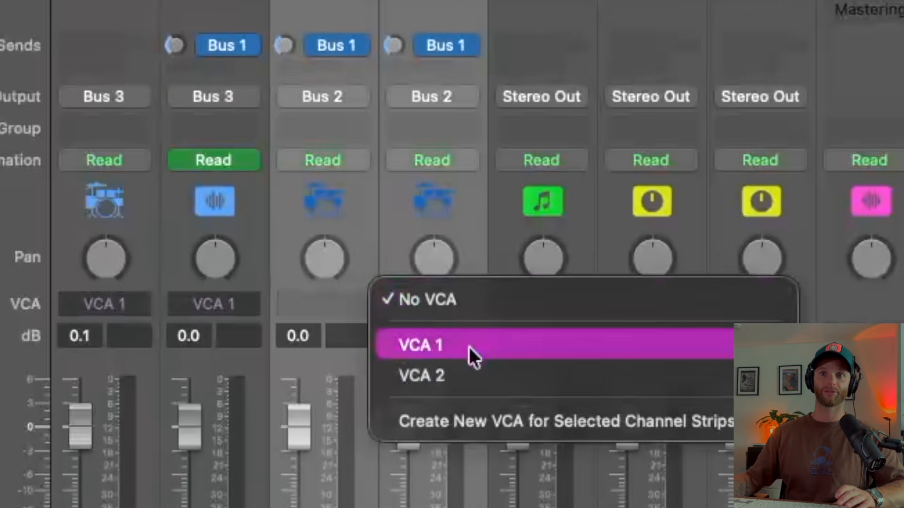
click(452, 380)
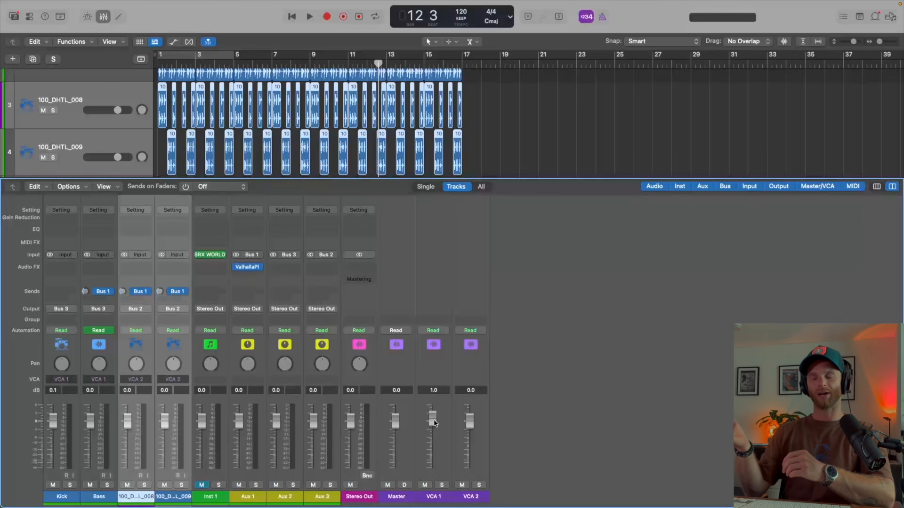
Hide the mixer, select the Kick and Bass tracks and group them in a summing stack.
click(63, 406)
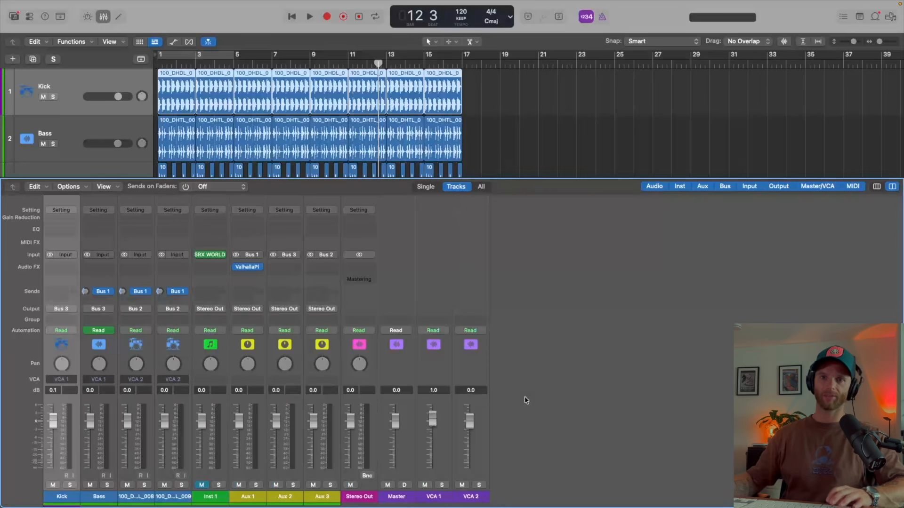
click(97, 403)
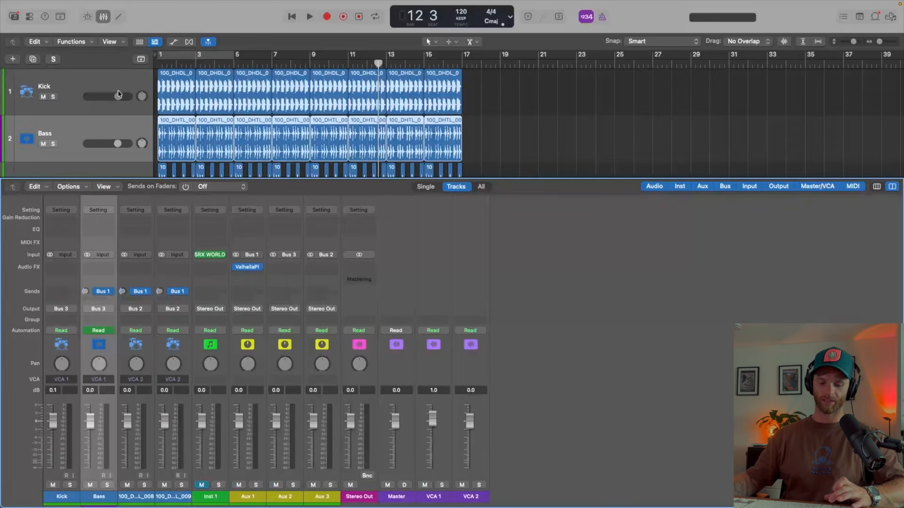
key(x)
shift+click(106, 73)
key(super+shift+d)
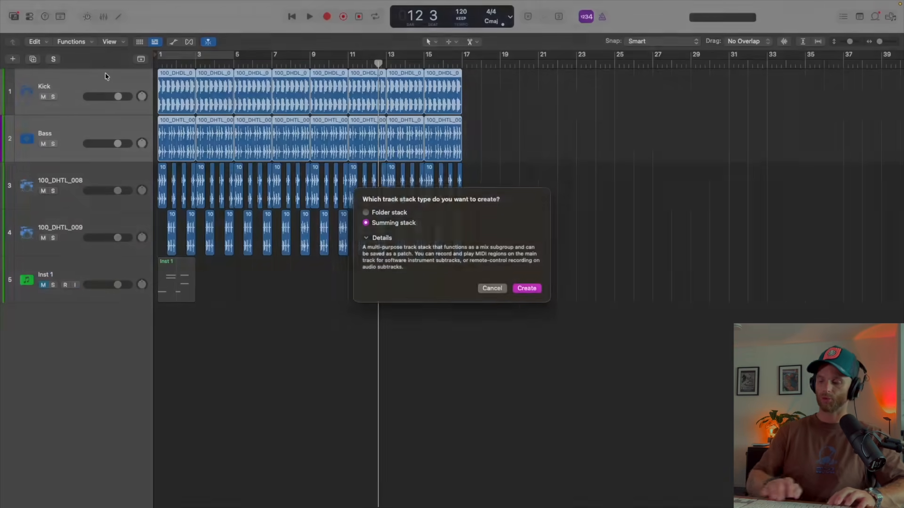
key(Return)
Rename the new summing stack Kick Bass.
double_click(117, 84)
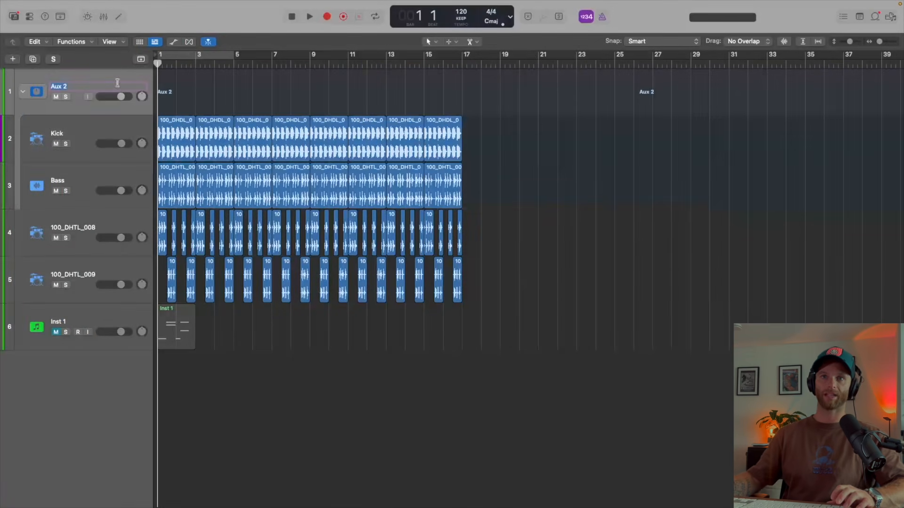
text(Kick Bass)
key(Return)
Show the mixer, collapse the Kick Bass stack and assign a VCA to its channel strip.
key(x)
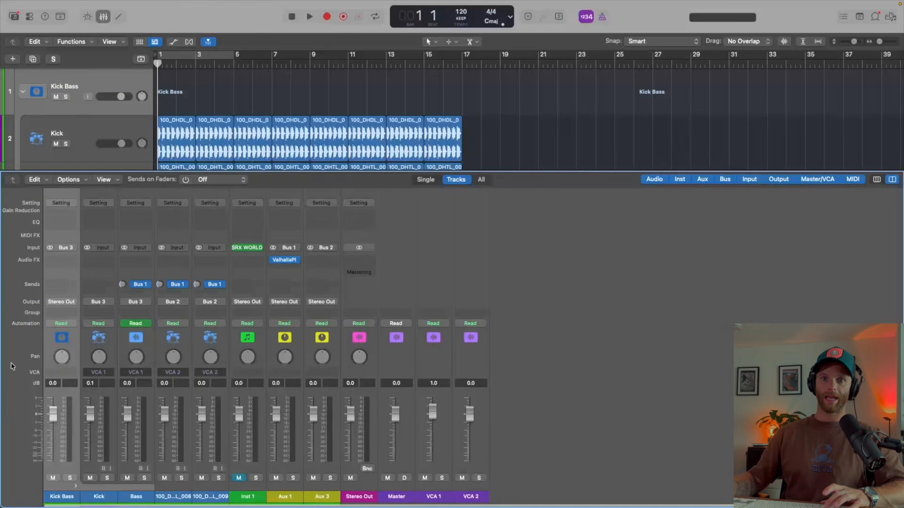
click(76, 488)
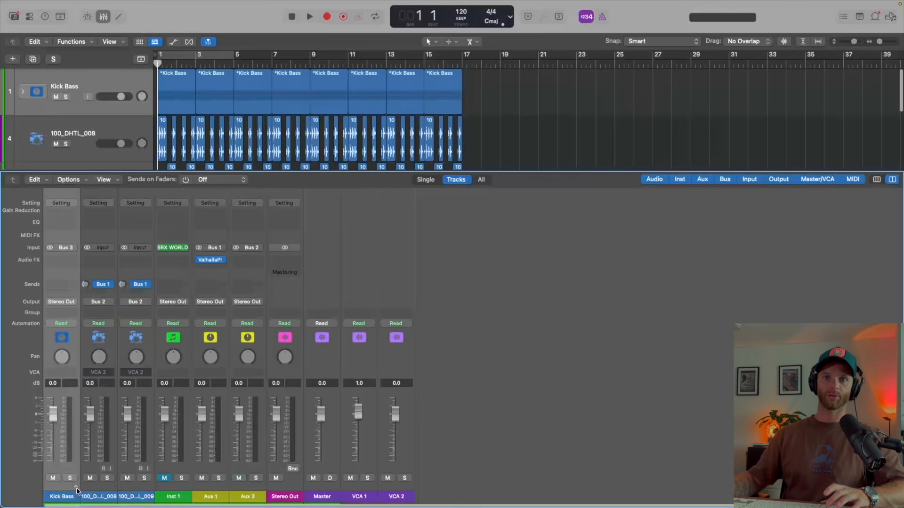
click(69, 371)
click(69, 387)
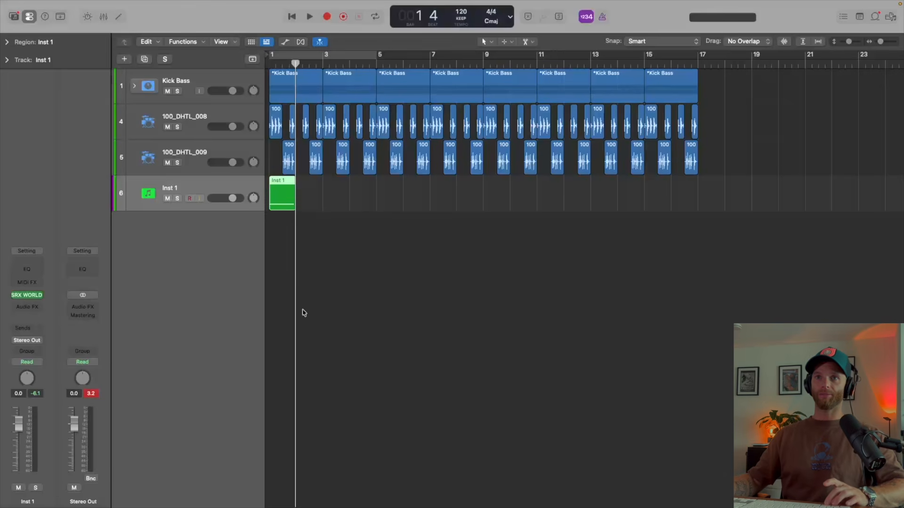
Solo the Inst 1 track, play its region from bar 1 and stop playback.
key(super+Right)
key(super+Right)
scroll(304, 313, left, 3)
key(s)
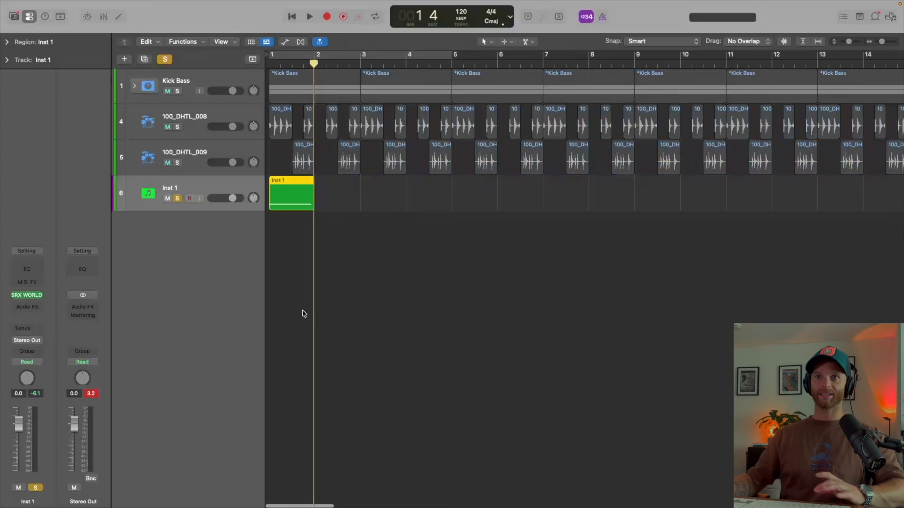
key(space)
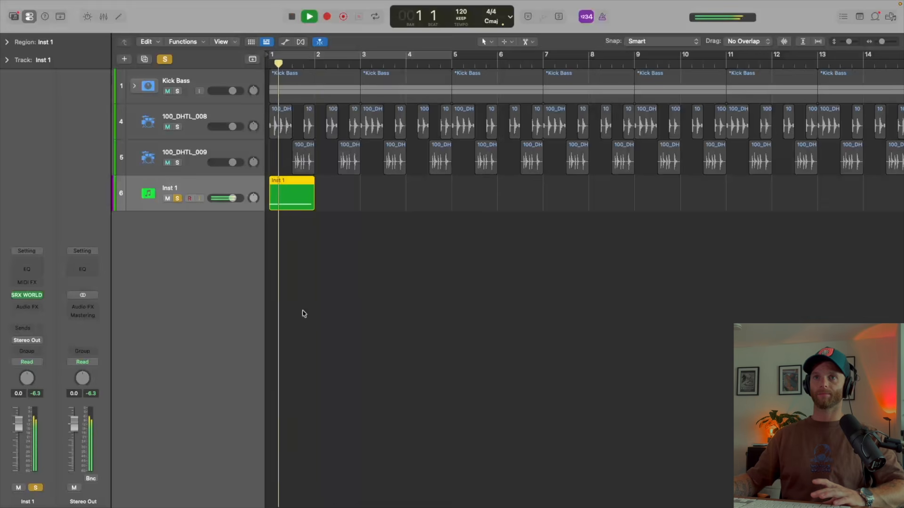
key(space)
Bounce the Inst 1 region in place to a new track named Drum Fill, leaving the source and with Normalize off.
key(super+Down)
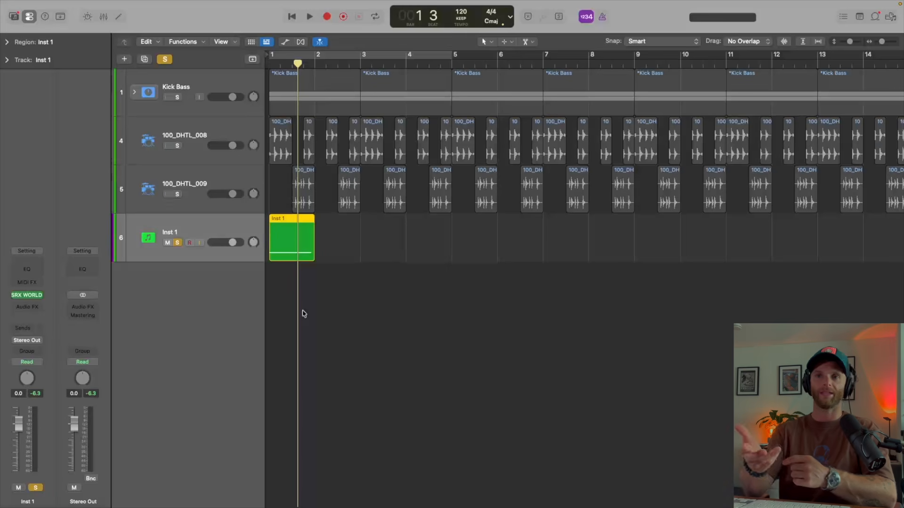
click(303, 314)
click(286, 247)
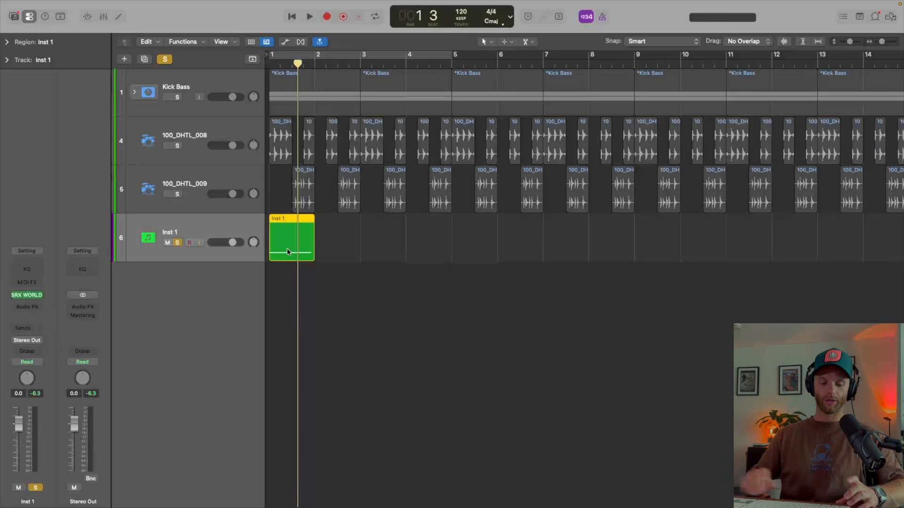
key(ctrl+b)
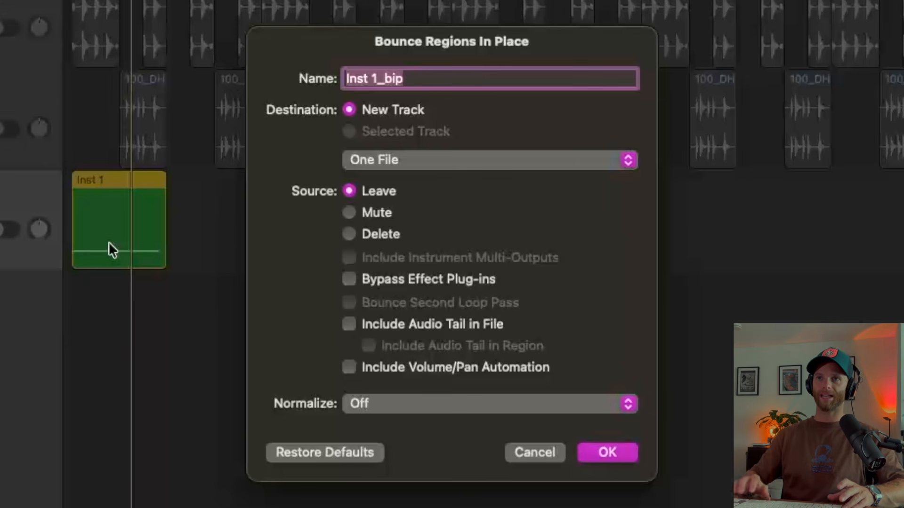
text(Drum Fill)
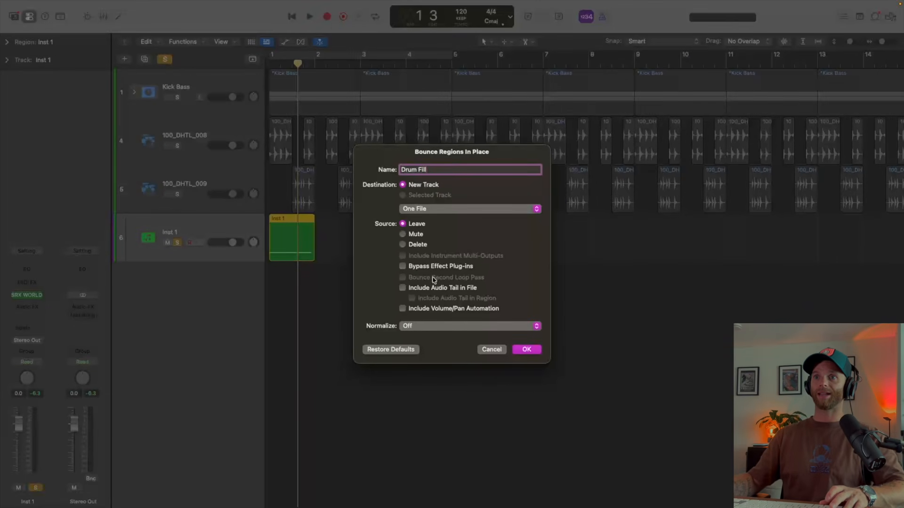
click(527, 349)
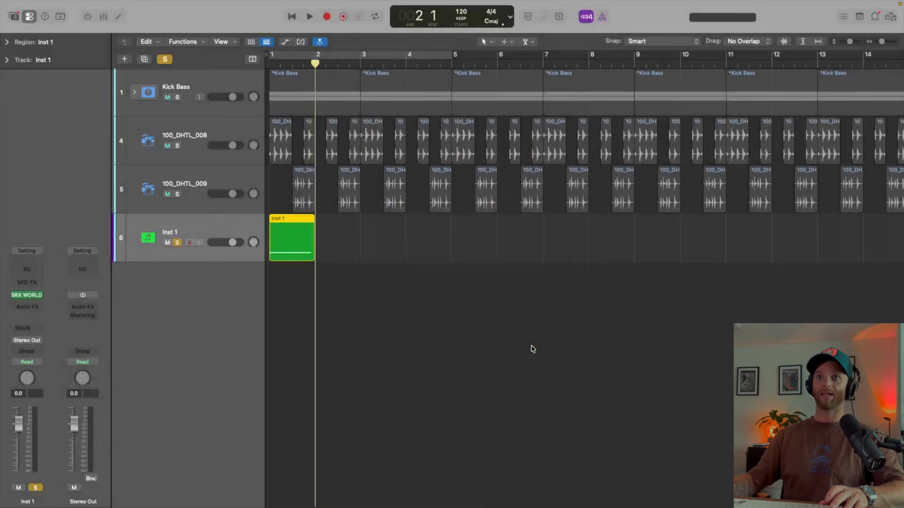
Select the Inst 1 track, turn off its solo and mute it.
scroll(389, 356, up, 3)
scroll(389, 357, left, 5)
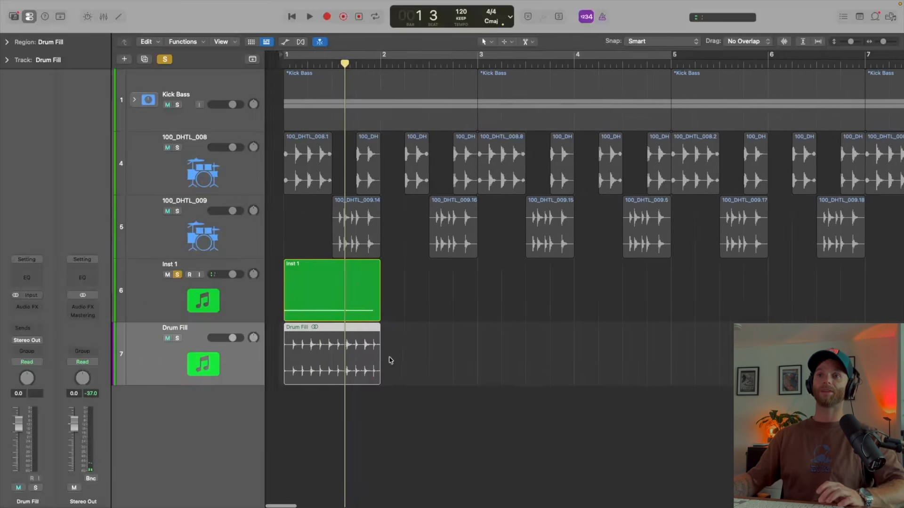
click(237, 292)
click(177, 275)
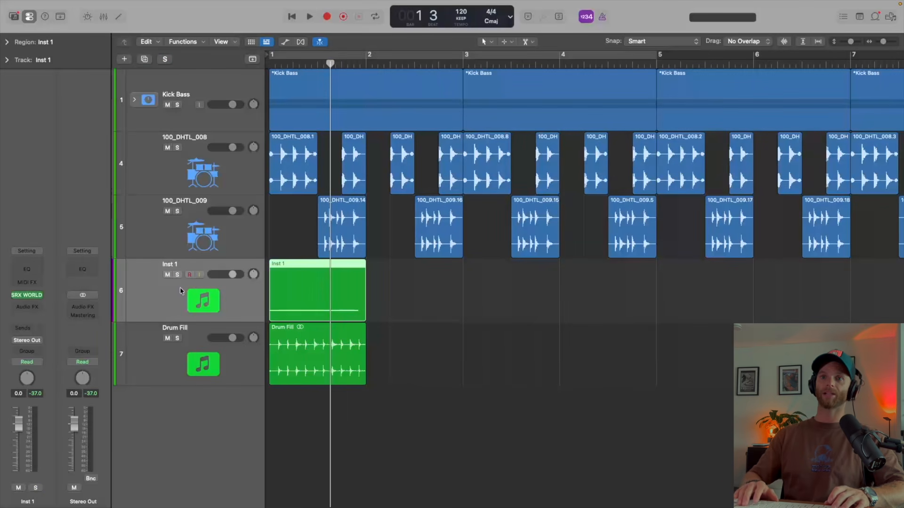
key(ctrl+m)
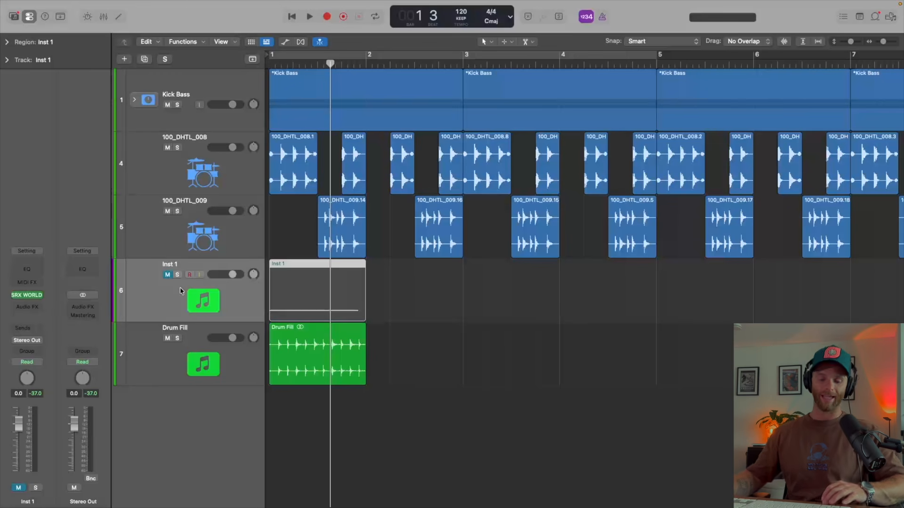
Group the Kick and Bass tracks into a summing stack and flatten that stack again.
scroll(392, 320, down, 2)
scroll(392, 320, down, 2)
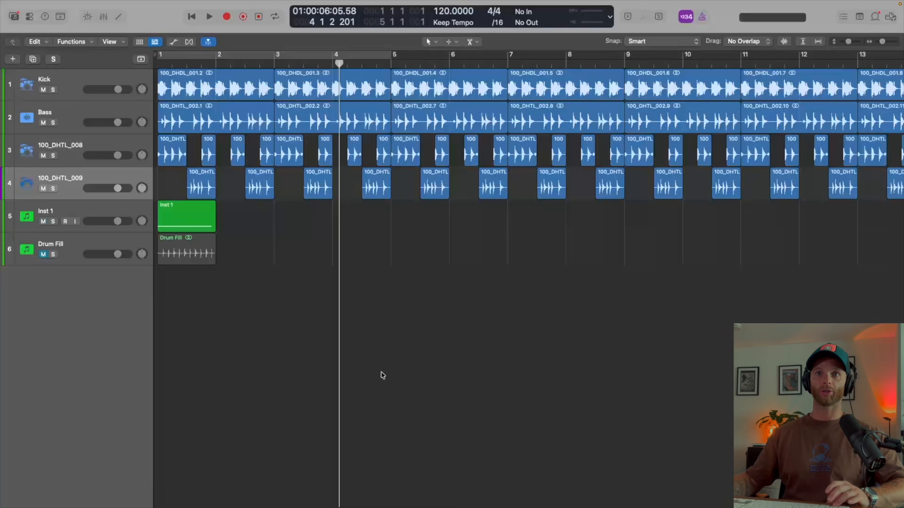
key(super+Down)
click(86, 80)
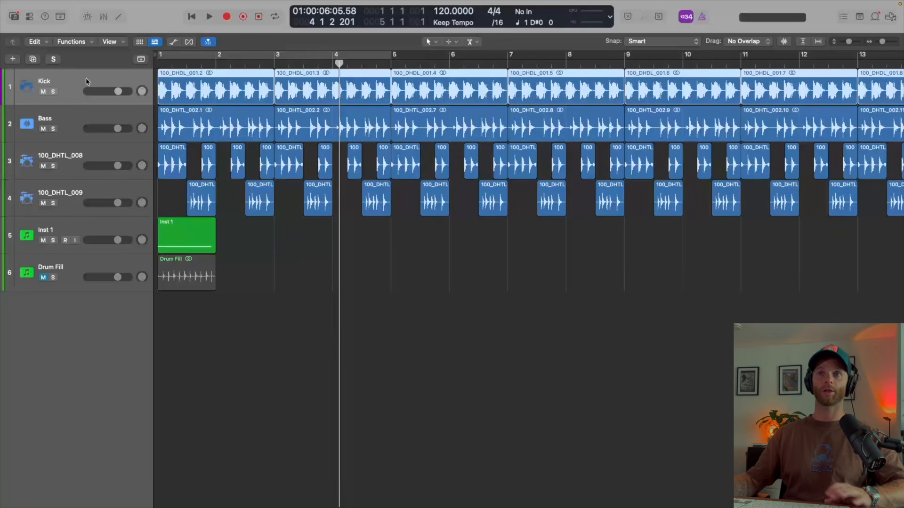
shift+click(83, 110)
key(shift+super+d)
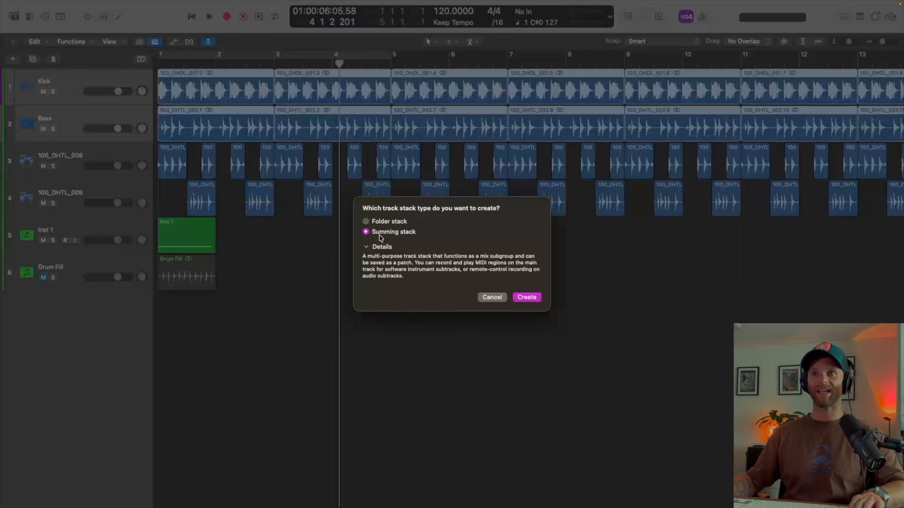
click(382, 222)
click(383, 232)
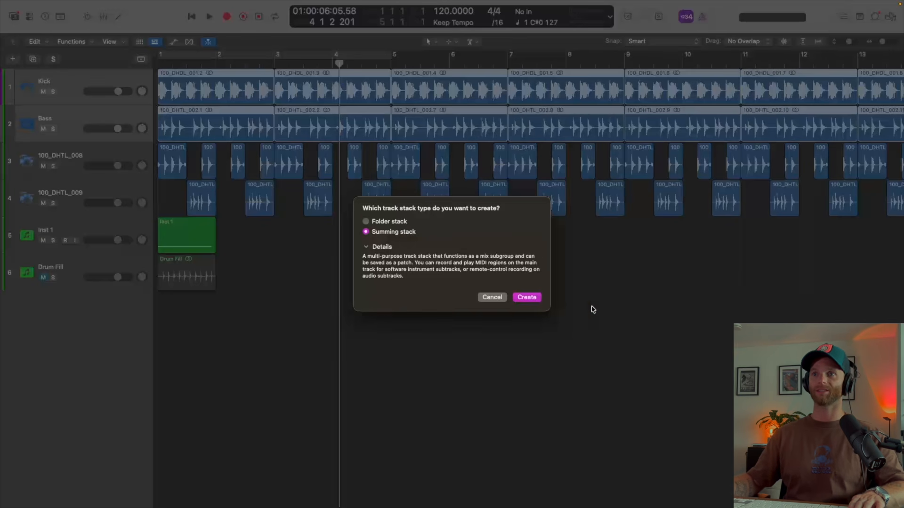
click(531, 298)
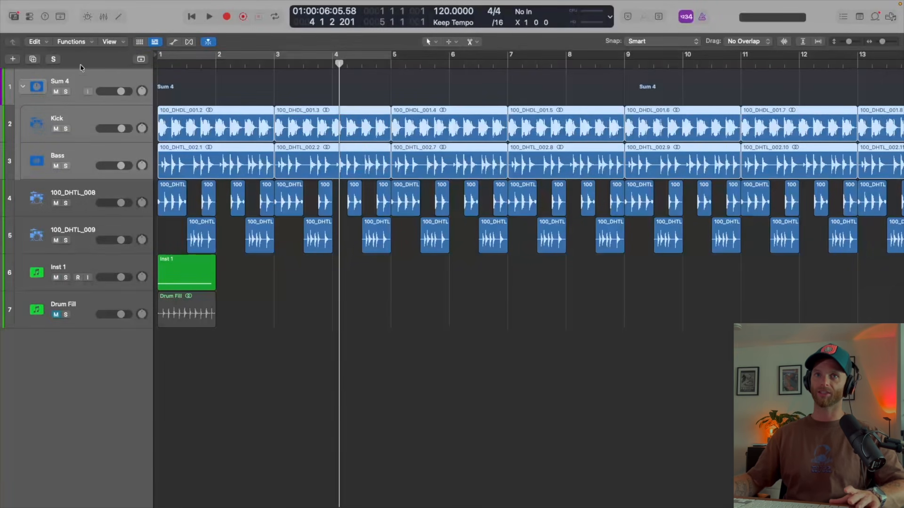
right_click(101, 79)
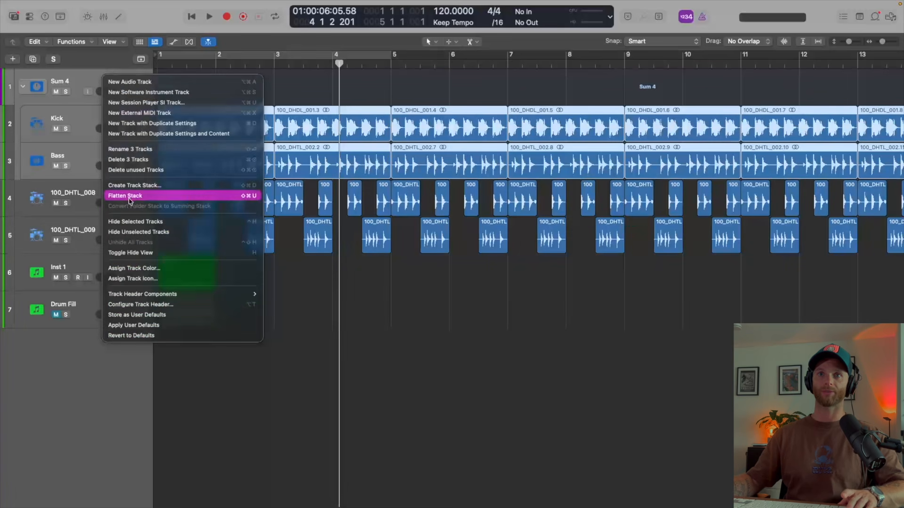
click(125, 197)
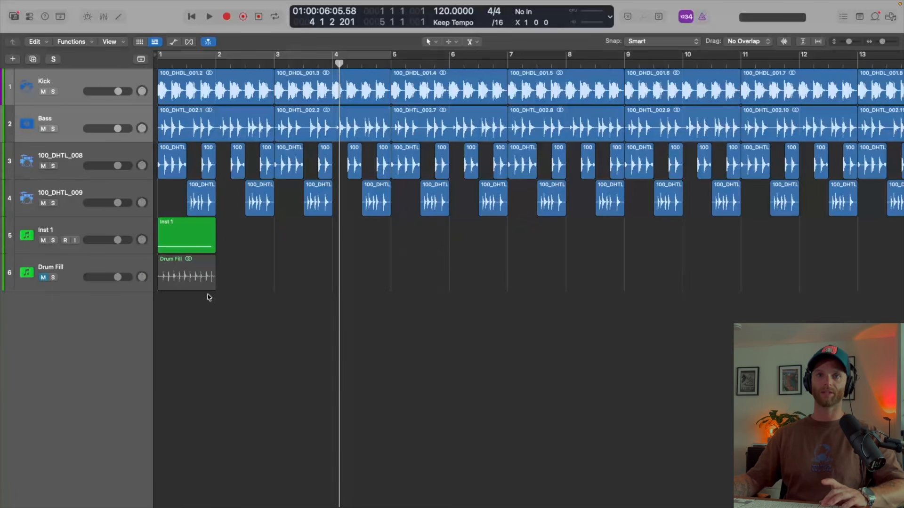
Show the mixer, solo 100_DHTL_008 and 100_DHTL_009, and raise the Aux 1 fader to -6.2 dB during playback.
key(x)
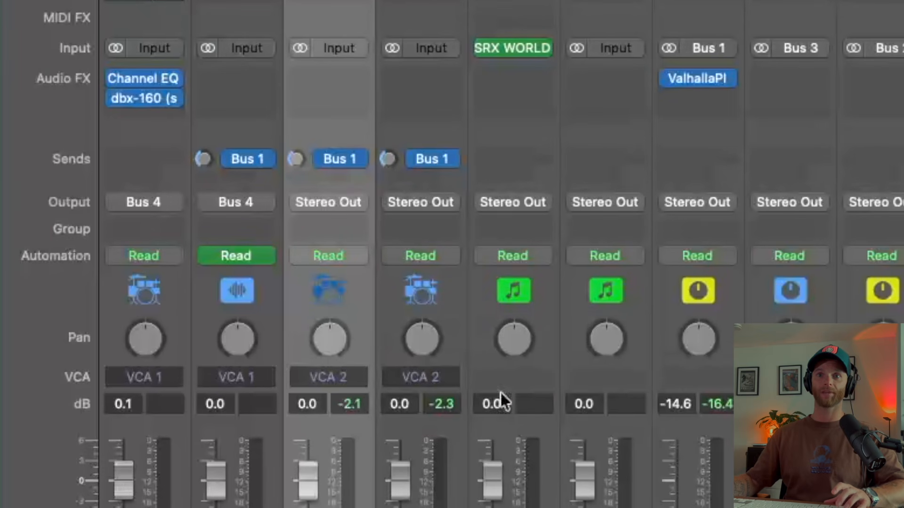
shift+click(437, 424)
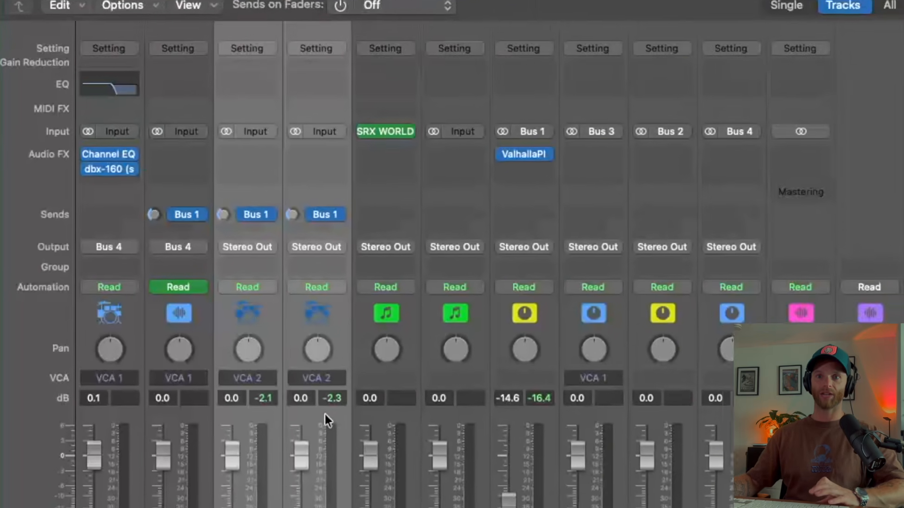
key(space)
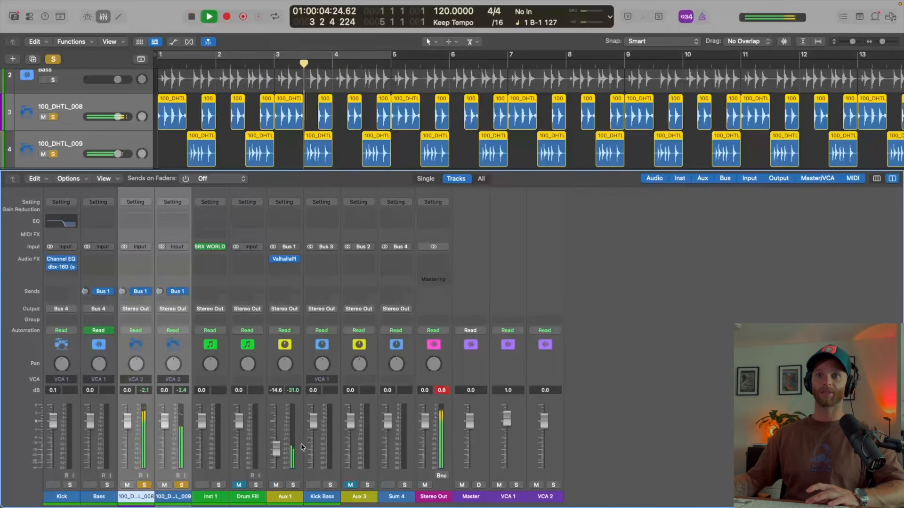
mouse_move(276, 449)
mouse_down()
mouse_move(276, 423)
mouse_move(275, 438)
mouse_up()
key(space)
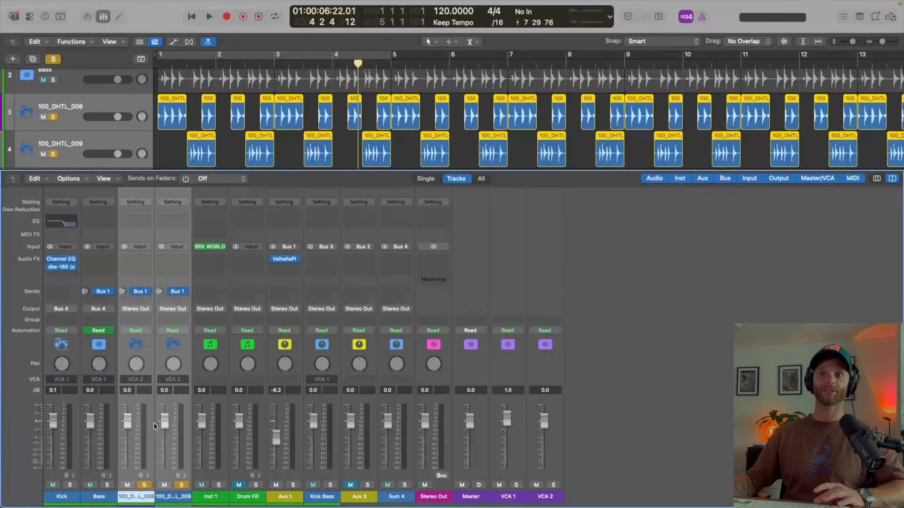
Assign the 100_DHTL_008, 100_DHTL_009 and Aux 1 channels to new Group 1 and name it Drum + Verb.
click(281, 401)
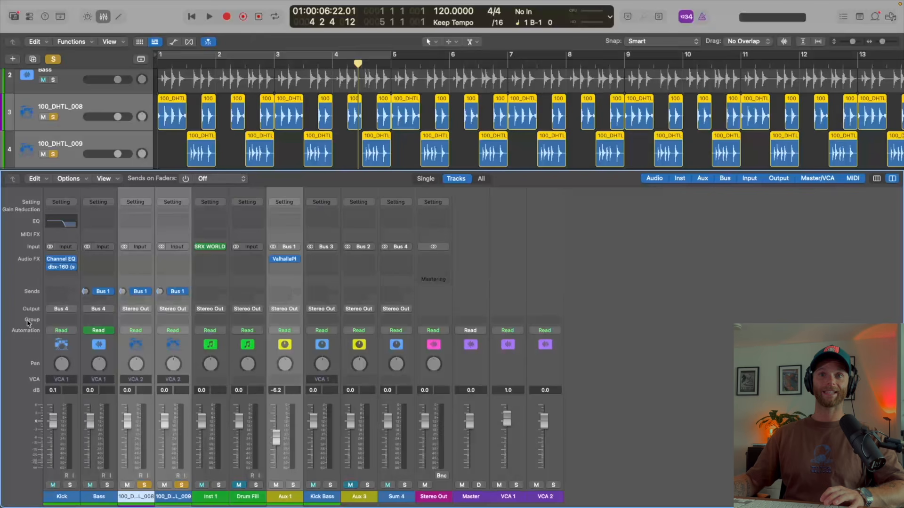
click(123, 320)
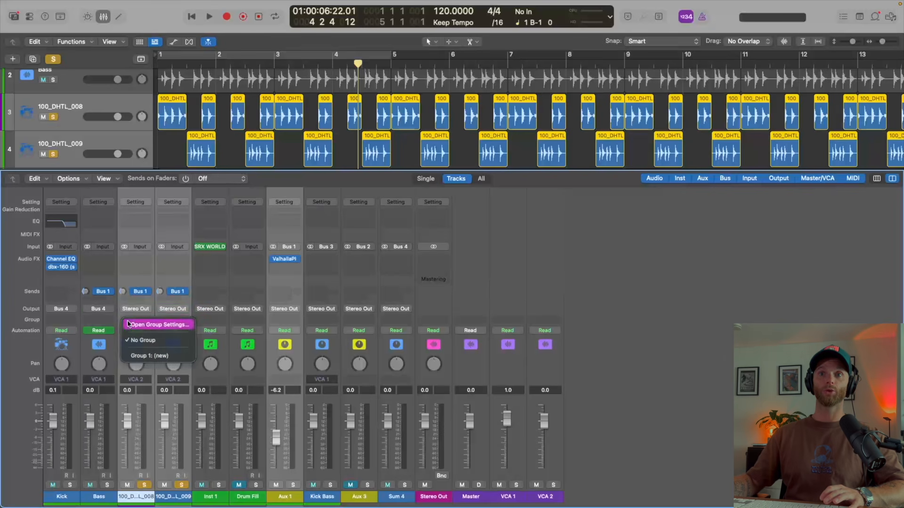
click(161, 356)
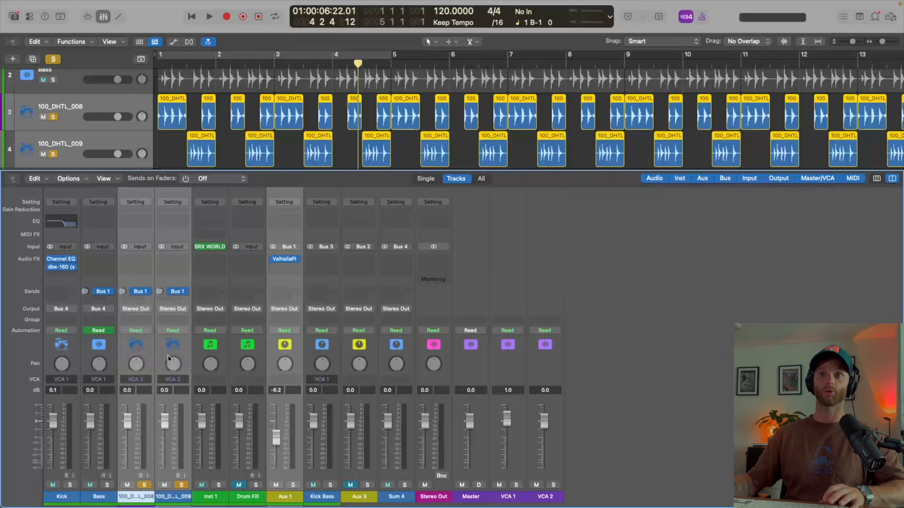
double_click(294, 96)
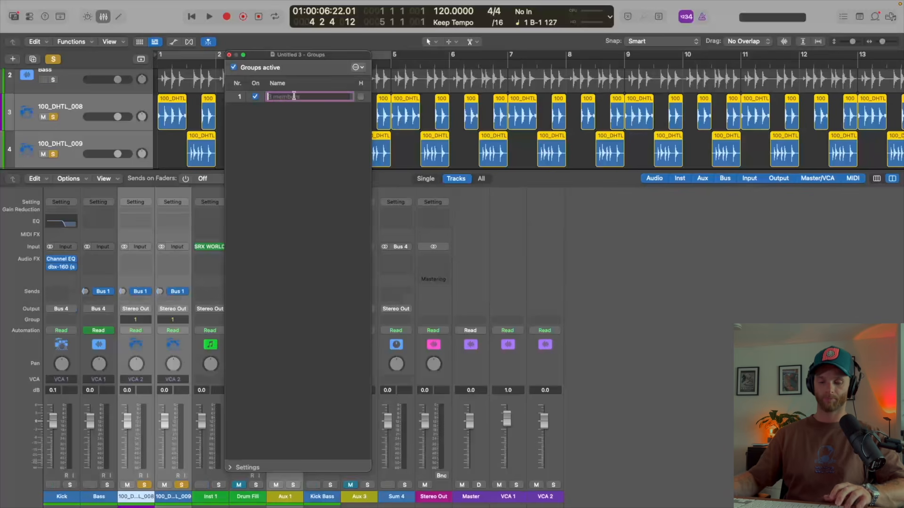
text(Drum + Ver)
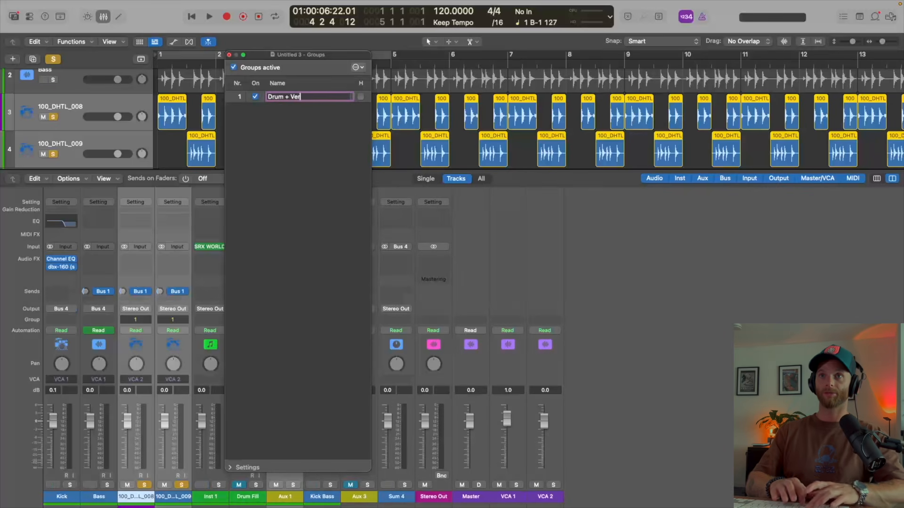
text(b)
key(Return)
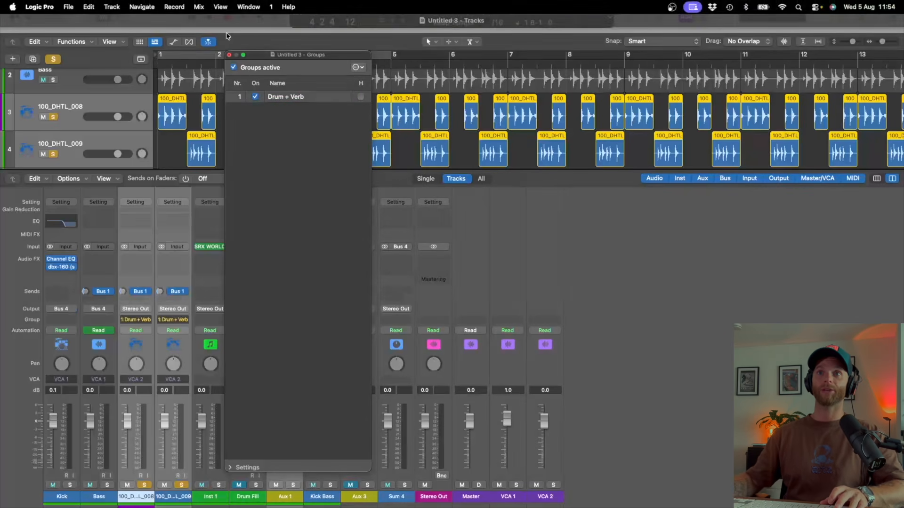
click(229, 55)
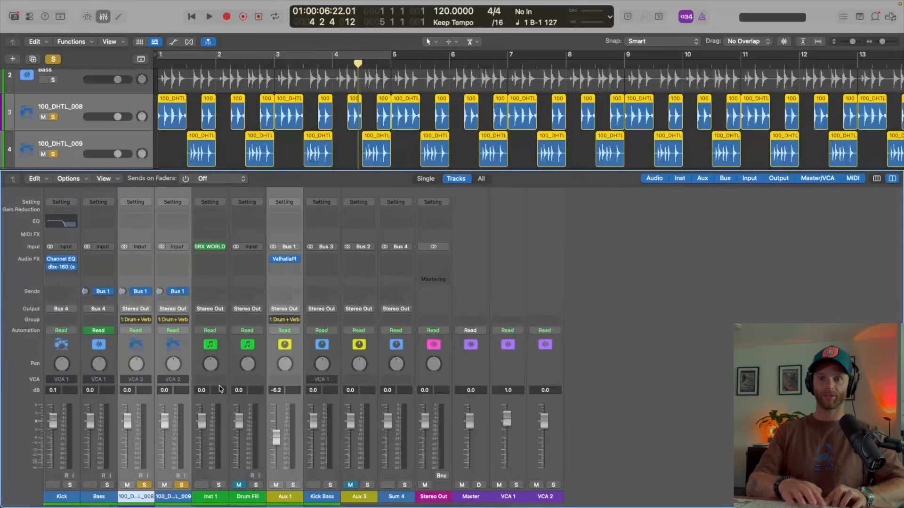
Turn off the solo and lower the 100_DHTL_008 fader to -0.4 dB along with its group.
key(s)
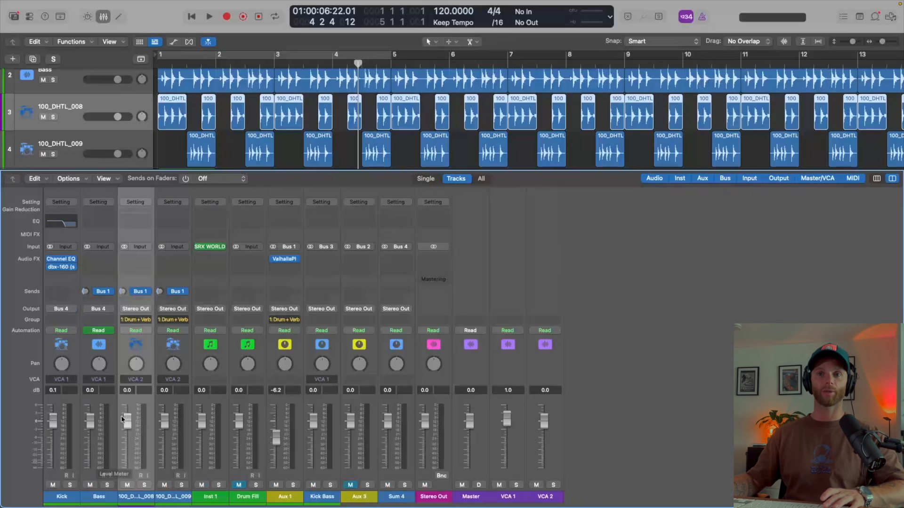
mouse_move(127, 420)
mouse_down()
mouse_move(127, 452)
mouse_move(127, 407)
mouse_move(127, 447)
mouse_move(127, 408)
mouse_move(127, 447)
mouse_move(124, 423)
mouse_up()
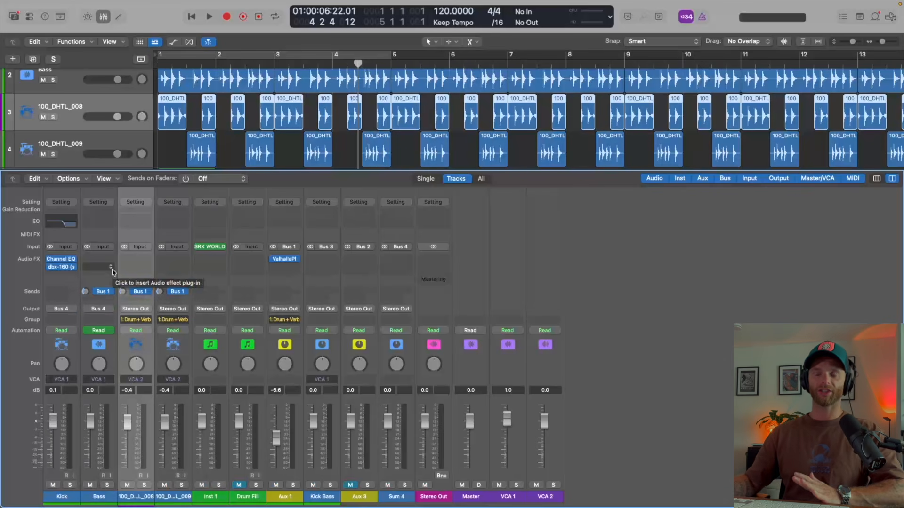
In the Drum + Verb group settings, also link Input, Pan, Solo and Sends 1 to 3, and close the Groups window.
click(131, 320)
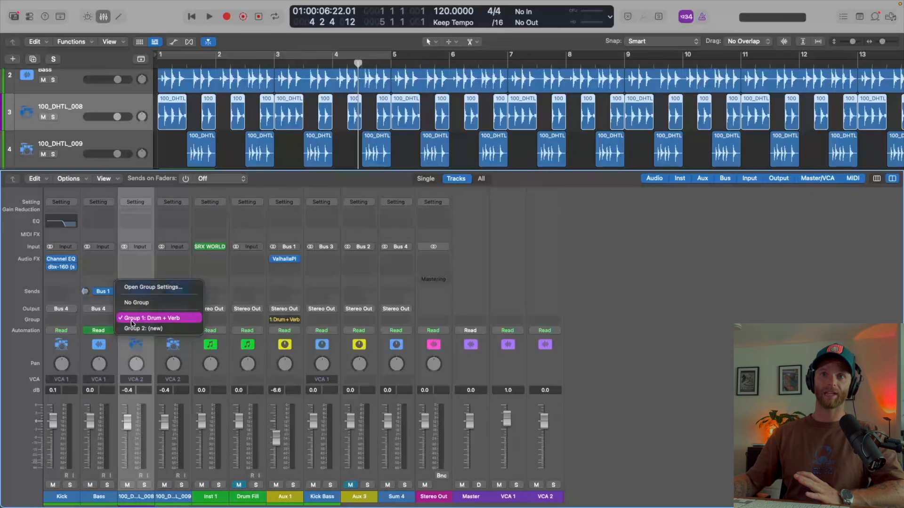
click(147, 288)
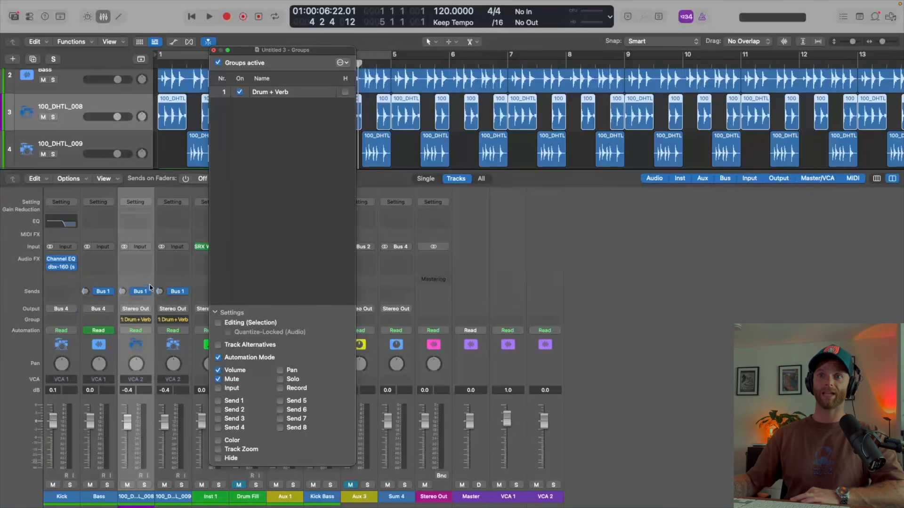
click(216, 313)
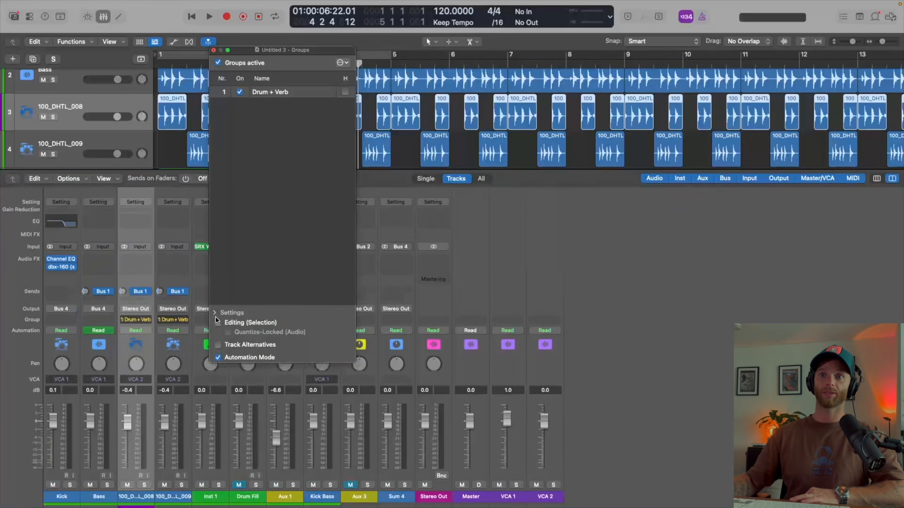
click(214, 313)
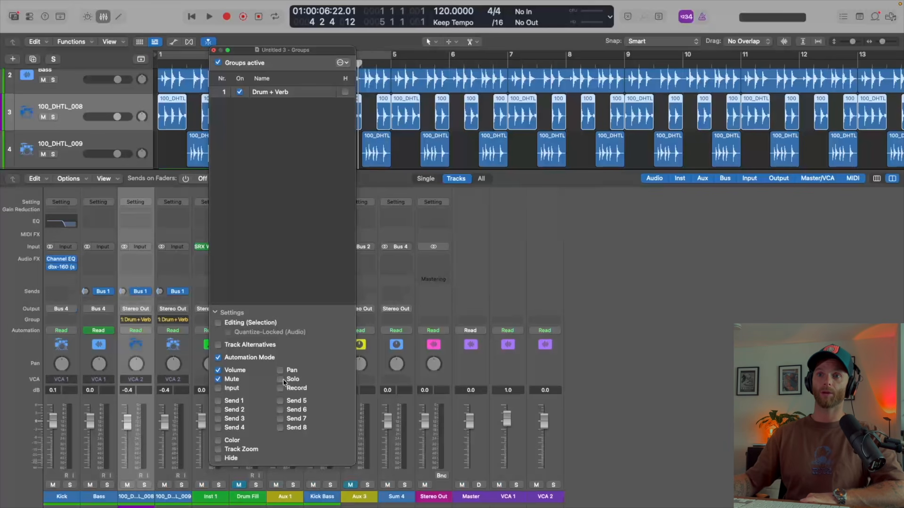
click(218, 418)
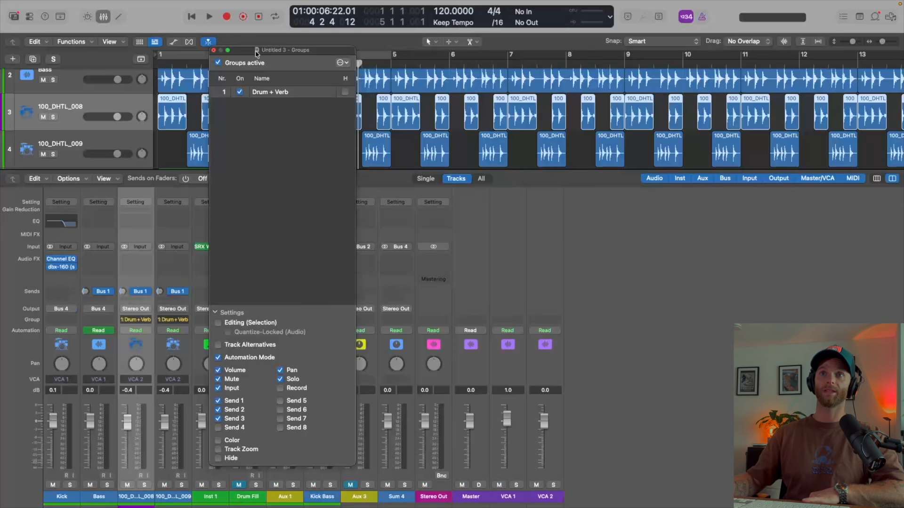
drag(257, 53, 341, 47)
click(301, 44)
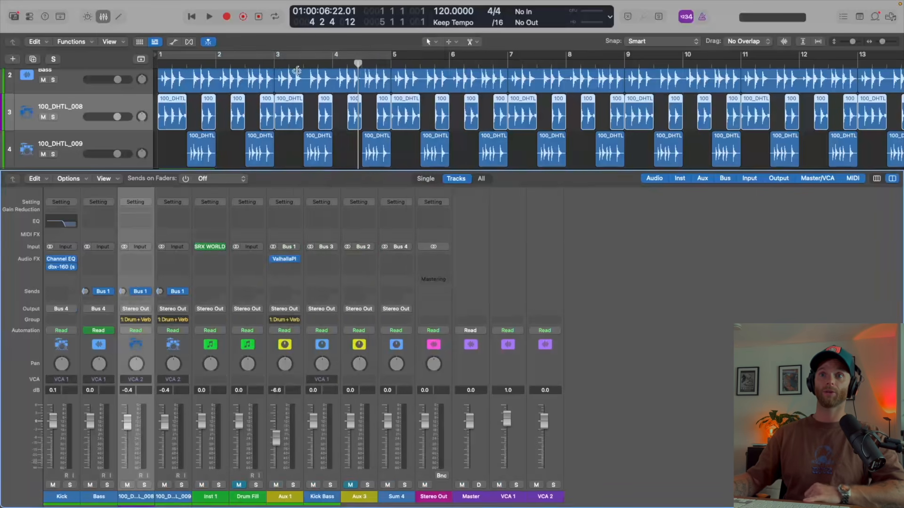
Adjust the 100_DHTL_008 send to Bus 1 to -1.5 dB and switch the group's solo on and off.
drag(122, 291, 122, 288)
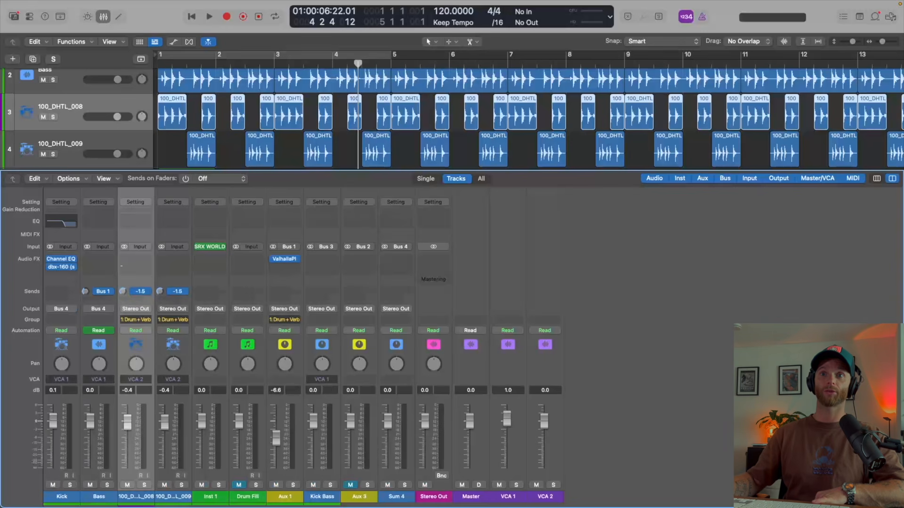
click(144, 485)
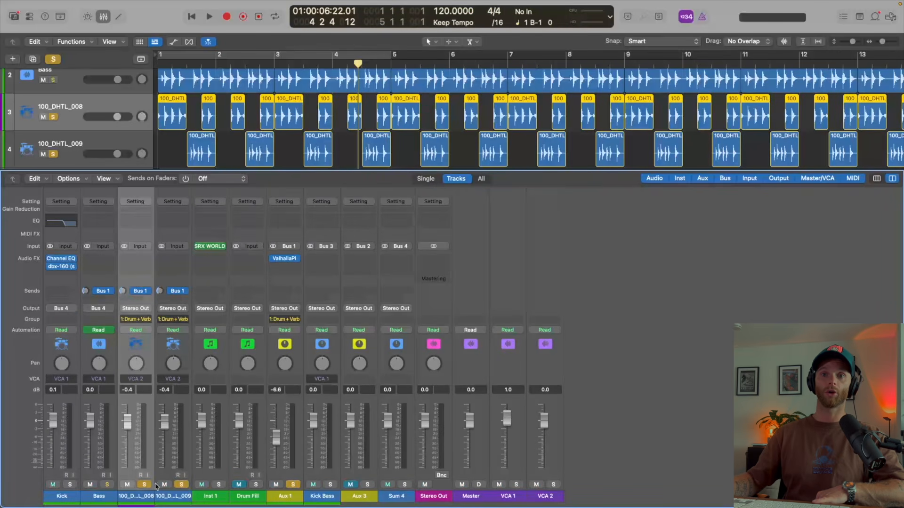
click(144, 485)
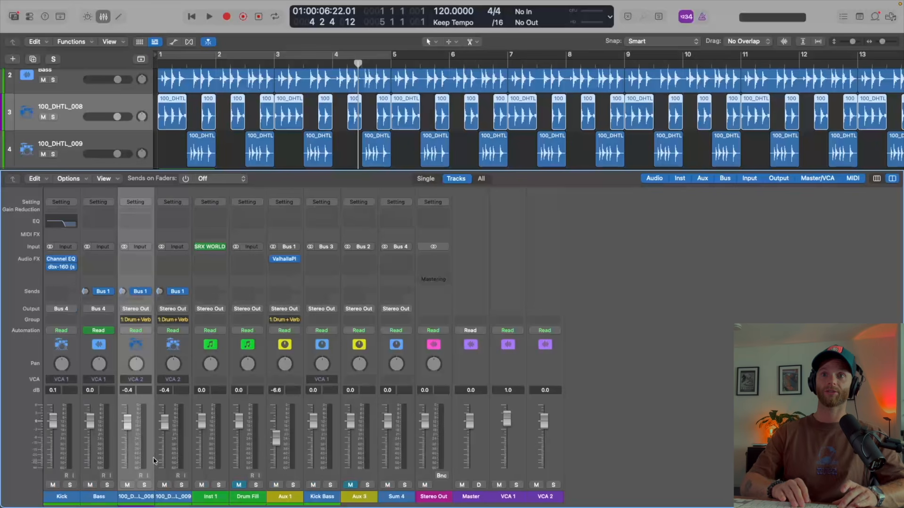
Suspend the group, lower the 100_DHTL_009 fader alone to -11.0 dB and pan it to +29.
key(shift+g)
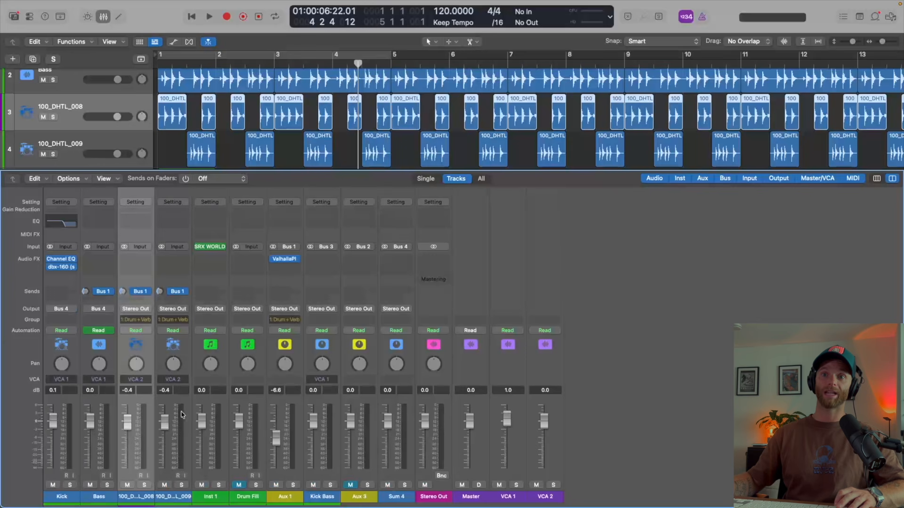
drag(164, 420, 165, 444)
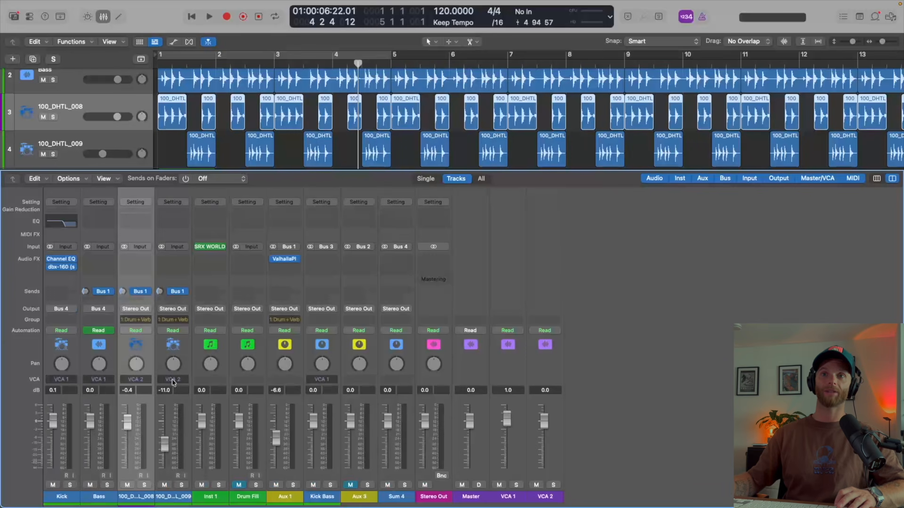
drag(173, 364, 173, 356)
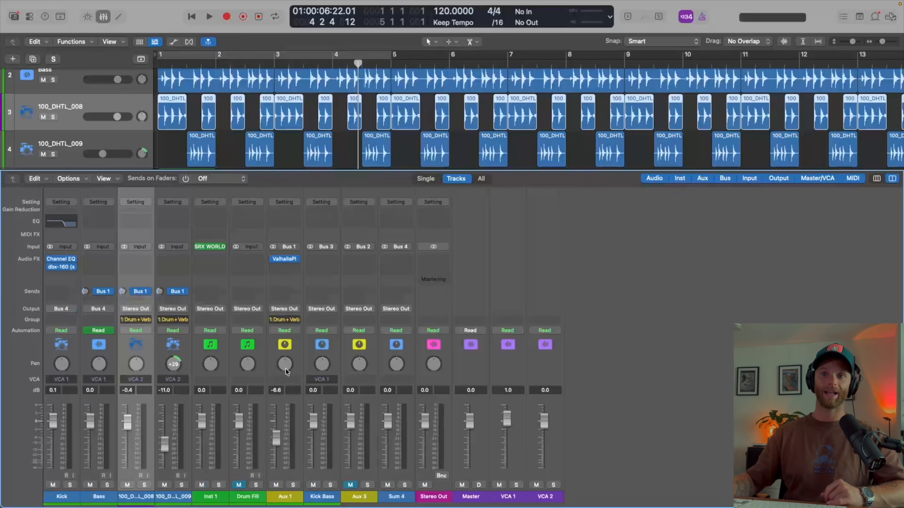
With the group active, raise the 100_DHTL_008 fader to 0.4 dB, pan it to +20 and reset the pan.
drag(125, 427, 125, 425)
drag(134, 362, 146, 360)
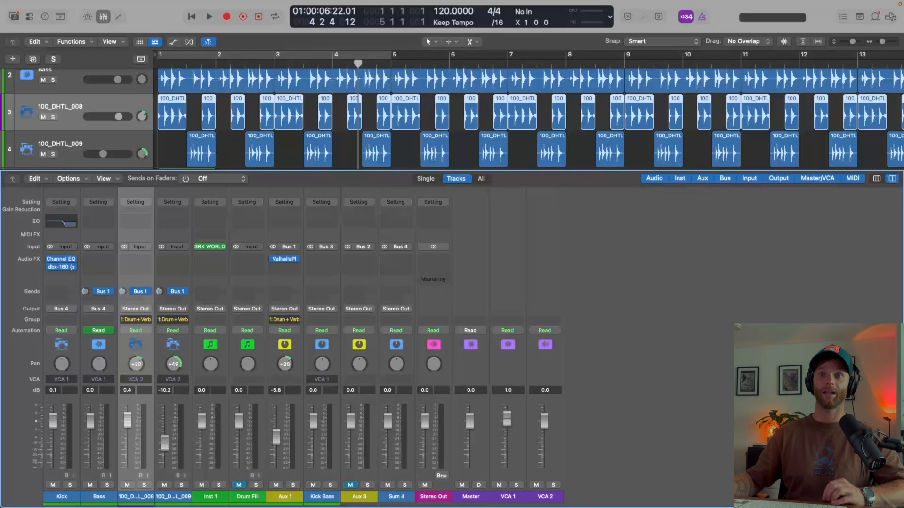
alt+click(138, 366)
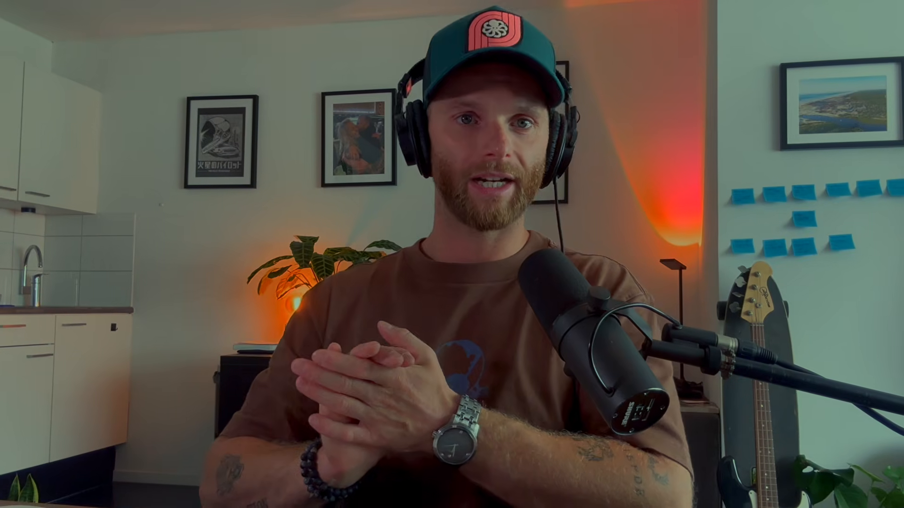